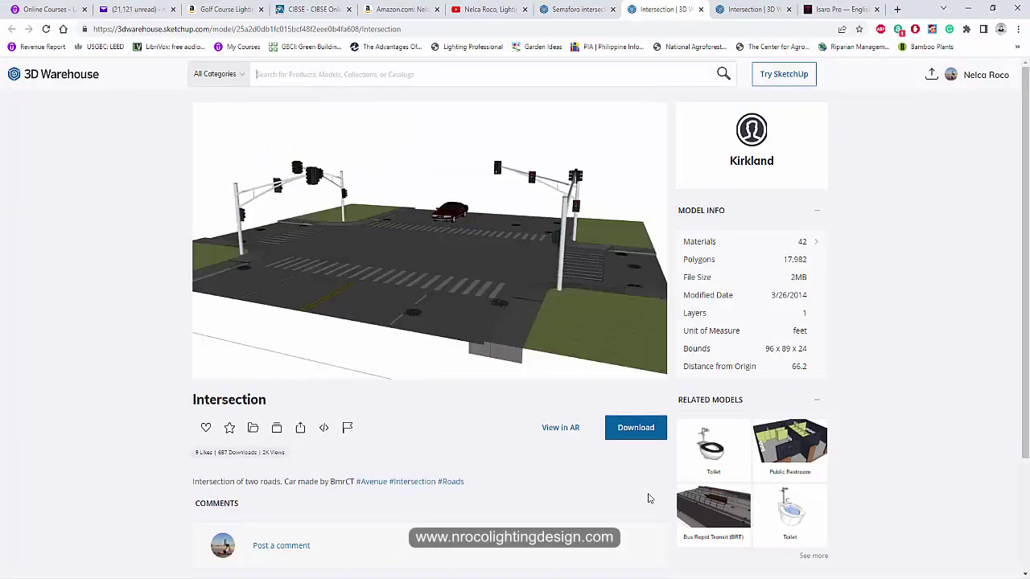
{"action": "left_click", "coordinate": [749, 11]}
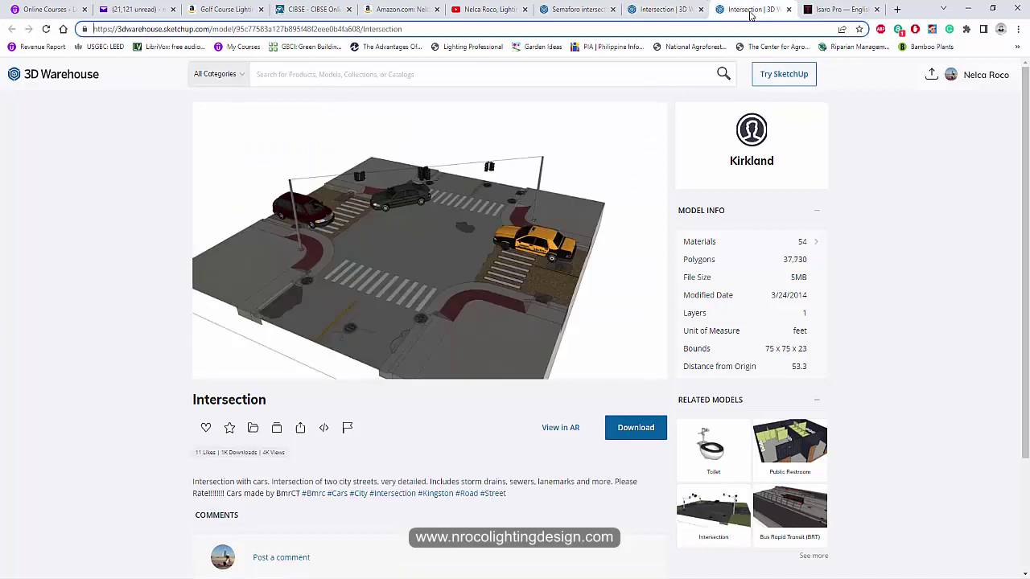
{"action": "left_click", "coordinate": [656, 9]}
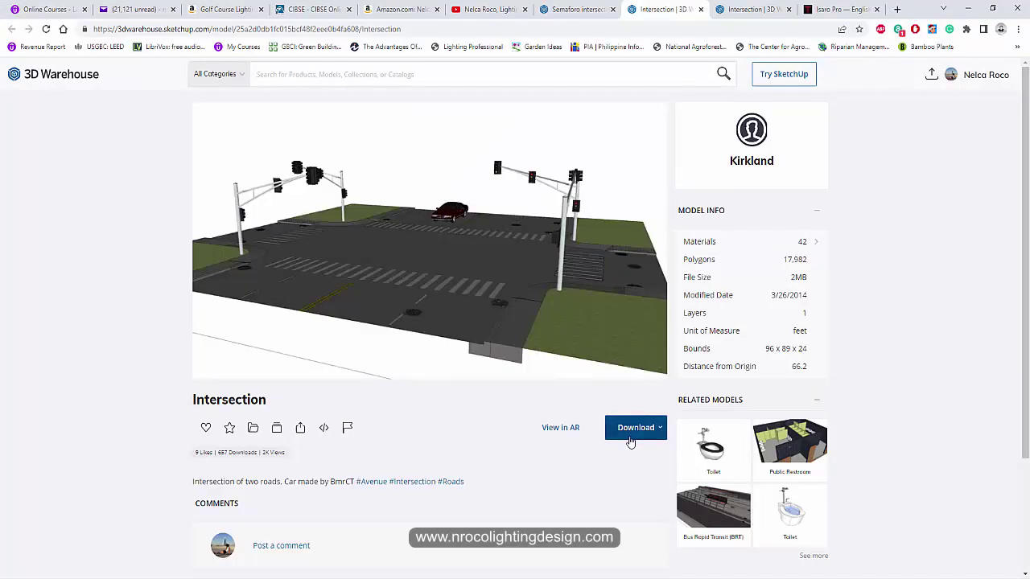
{"action": "left_click", "coordinate": [631, 431]}
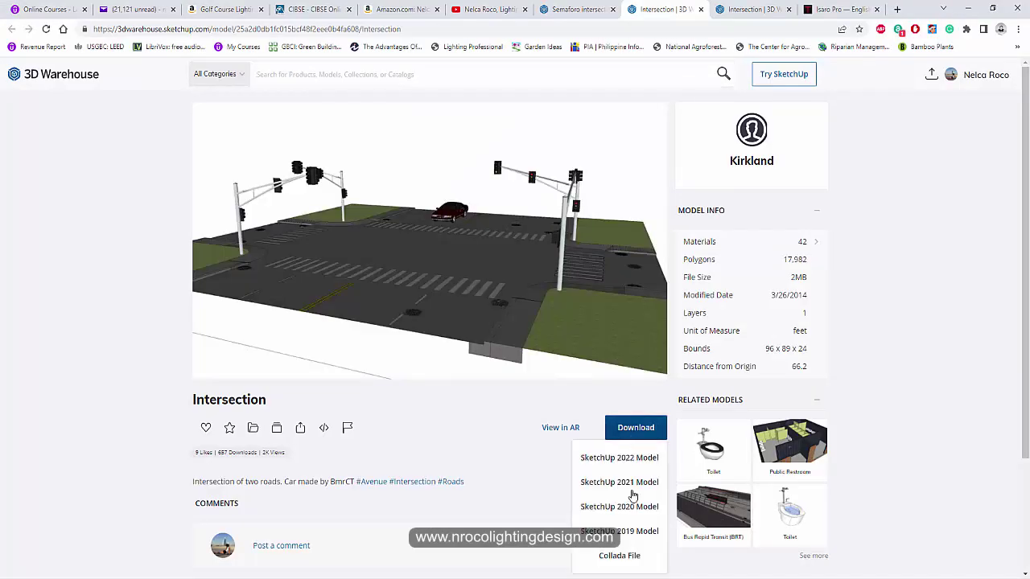
{"action": "left_click", "coordinate": [613, 532]}
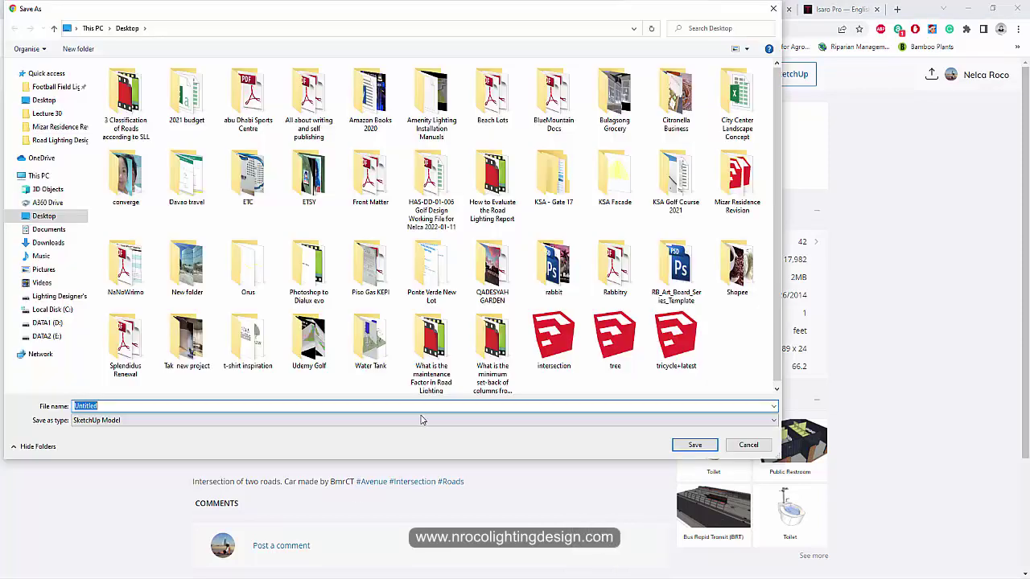
{"action": "left_click", "coordinate": [753, 445]}
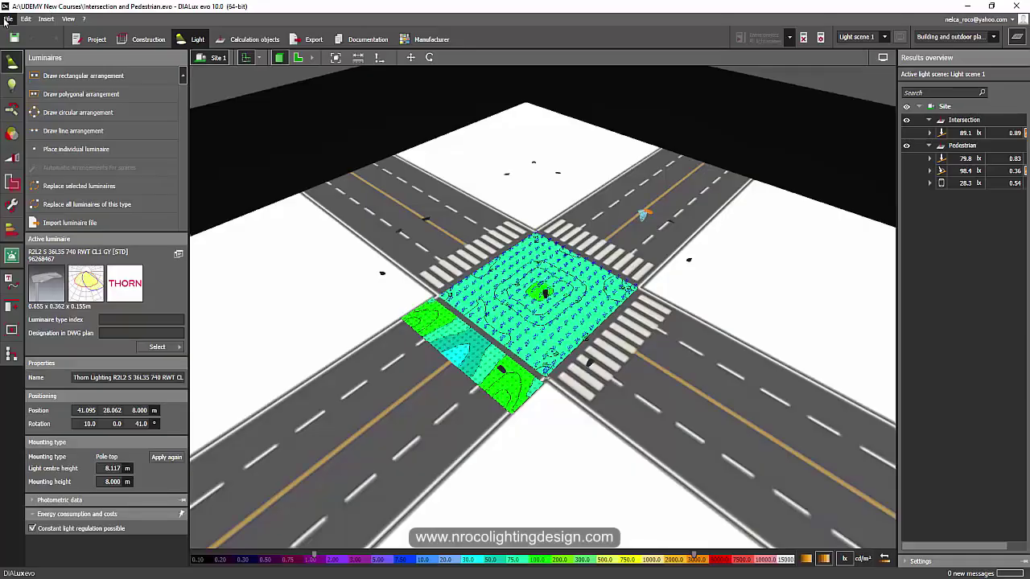
- Import the 'intersection' model as a furniture file, accepting that existing results become invalid
{"action": "left_click", "coordinate": [7, 18]}
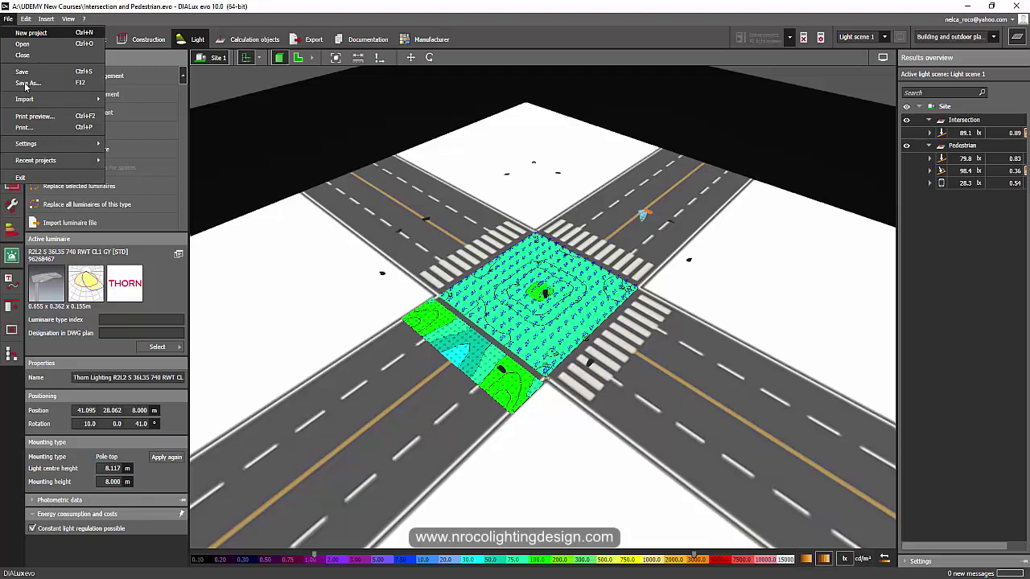
{"action": "mouse_move", "coordinate": [32, 99]}
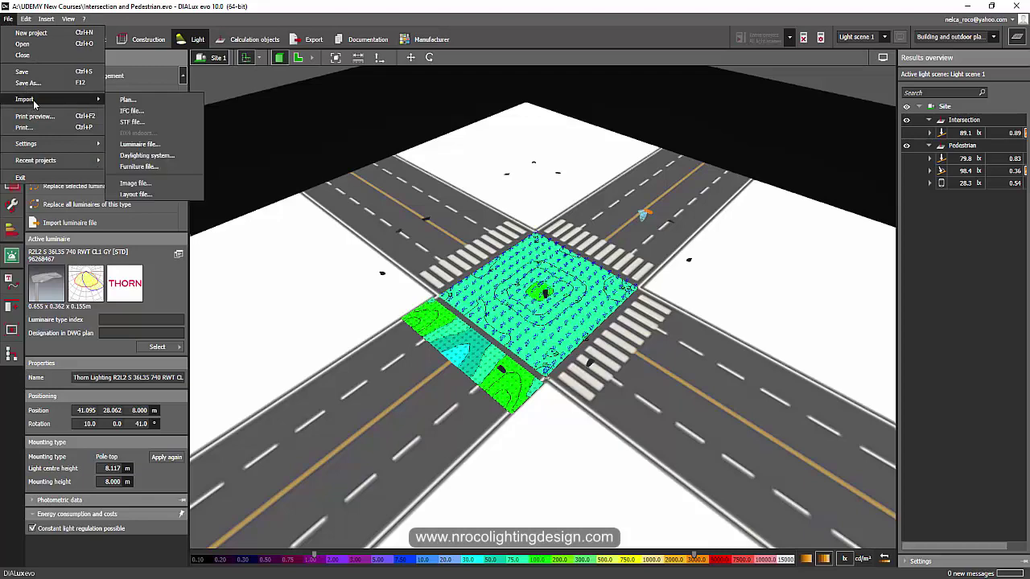
{"action": "left_click", "coordinate": [144, 167]}
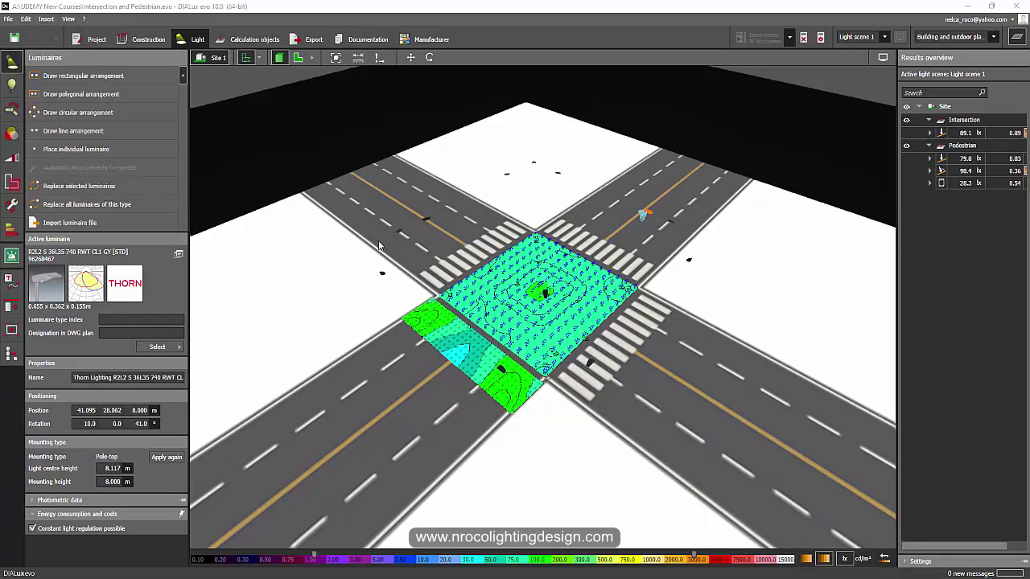
{"action": "scroll", "coordinate": [481, 97], "scroll_direction": "down", "scroll_amount": 10}
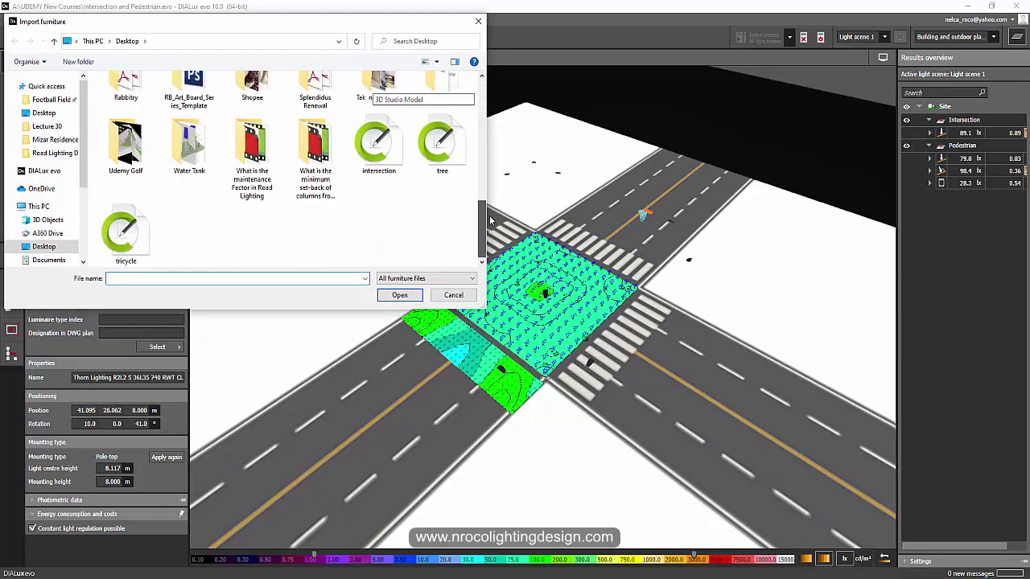
{"action": "left_click", "coordinate": [378, 144]}
{"action": "left_click", "coordinate": [400, 295]}
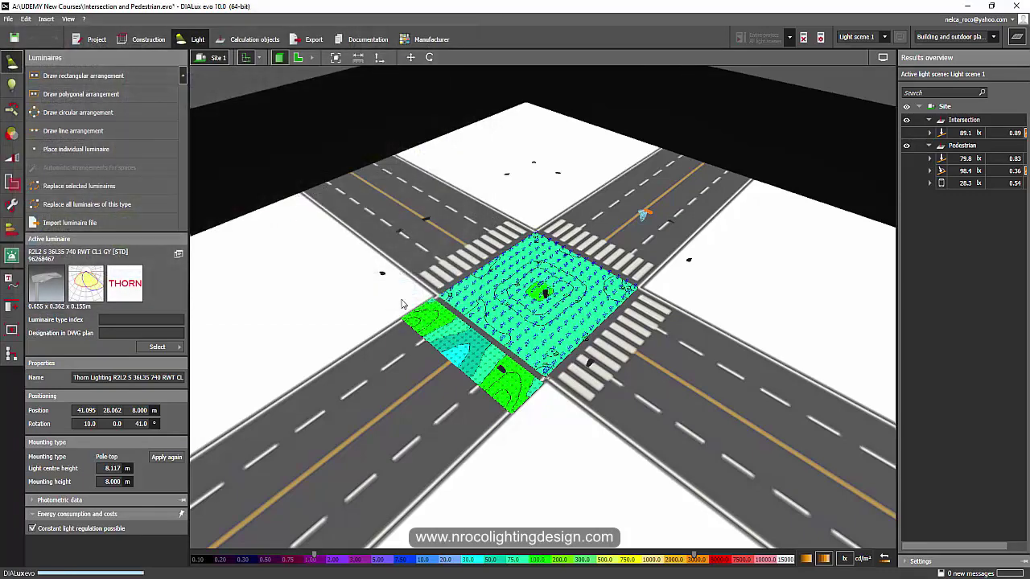
{"action": "left_click", "coordinate": [487, 313]}
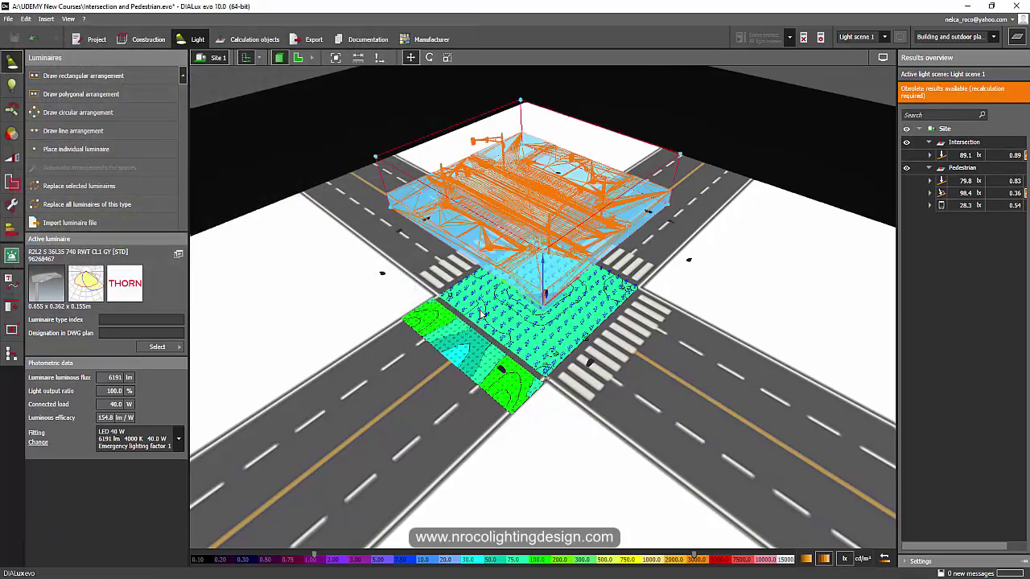
{"action": "left_click_drag", "start_coordinate": [248, 101], "coordinate": [66, 345]}
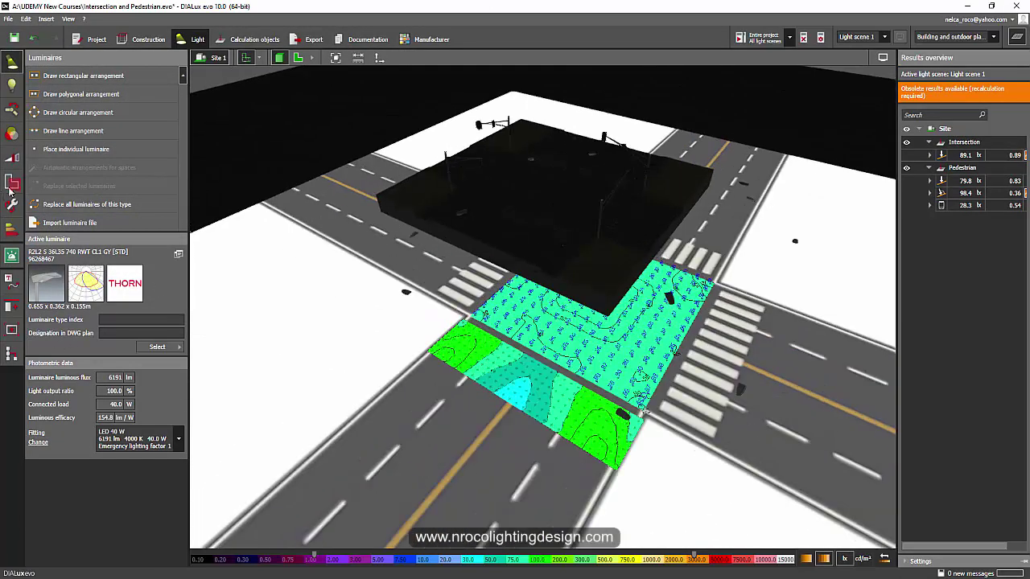
- Create a vegetation texture material and paint the corner lots with grass
{"action": "left_click", "coordinate": [145, 38]}
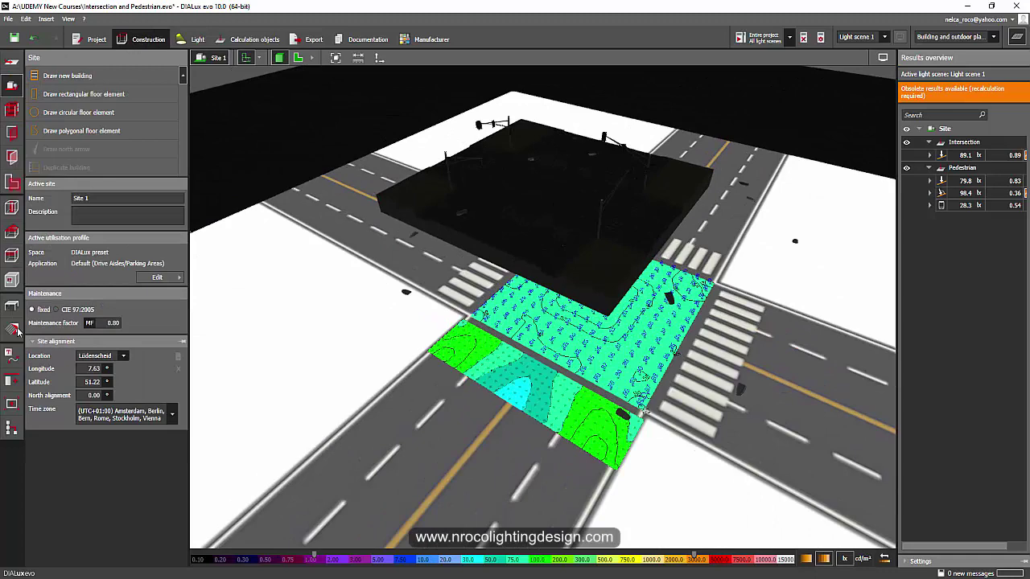
{"action": "left_click", "coordinate": [12, 329]}
{"action": "left_click", "coordinate": [121, 149]}
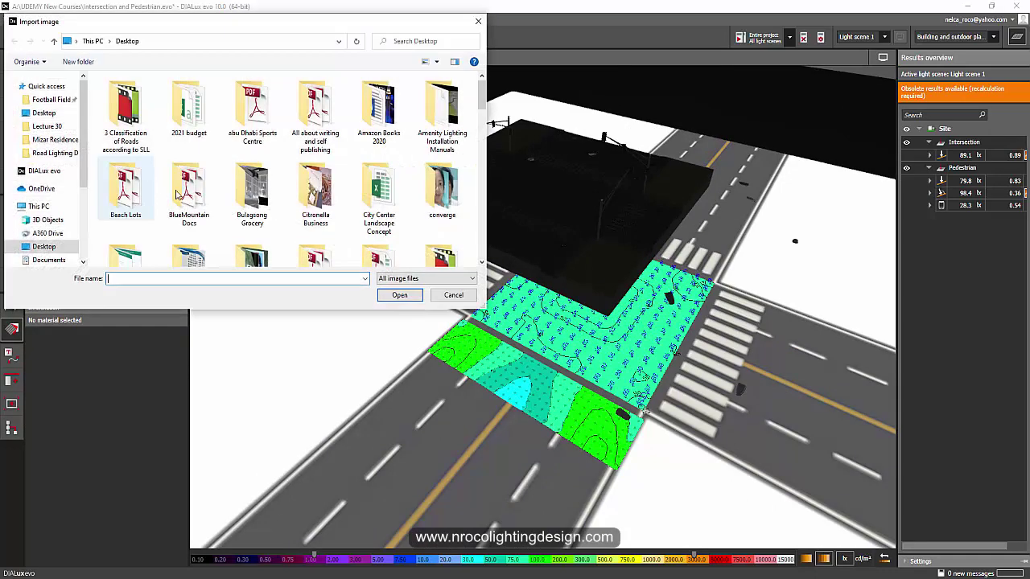
{"action": "left_click_drag", "start_coordinate": [482, 156], "coordinate": [495, 210]}
{"action": "left_click", "coordinate": [315, 197]}
{"action": "left_click", "coordinate": [399, 295]}
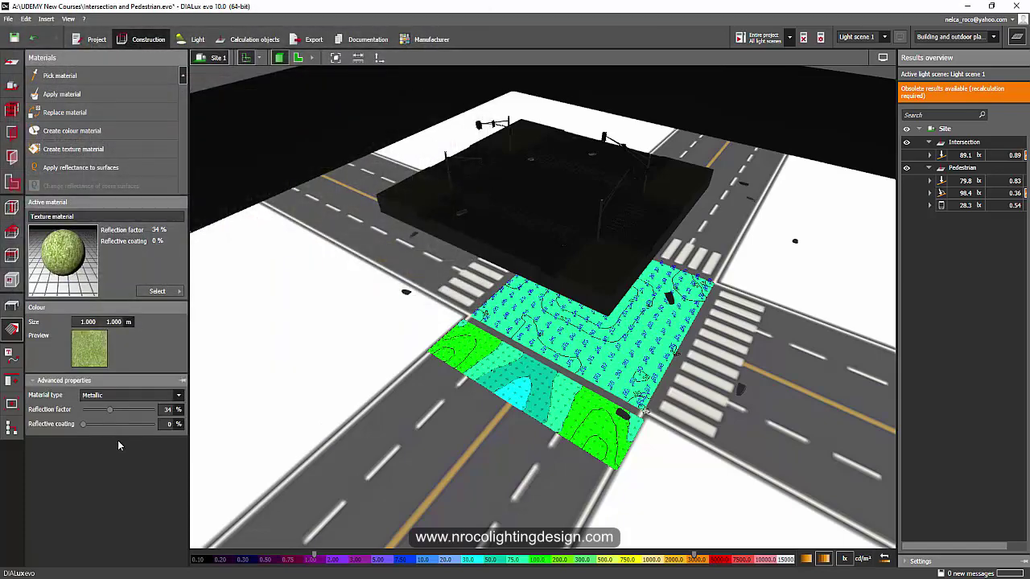
{"action": "left_click", "coordinate": [420, 201]}
- Create an asphalt texture material and apply it to the central road surface
{"action": "scroll", "coordinate": [337, 205], "scroll_direction": "up", "scroll_amount": 3}
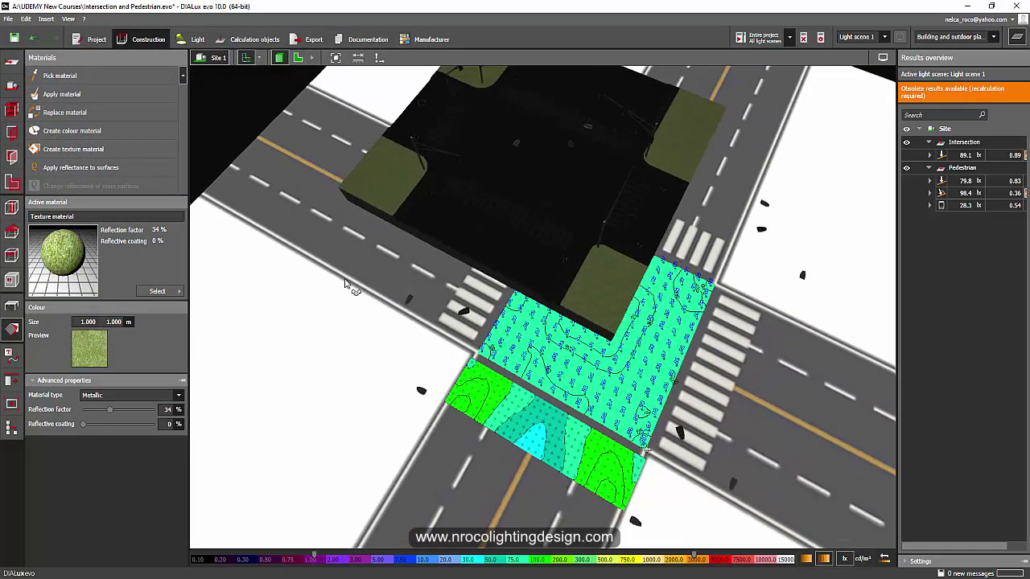
{"action": "scroll", "coordinate": [679, 475], "scroll_direction": "up", "scroll_amount": 5}
{"action": "scroll", "coordinate": [679, 474], "scroll_direction": "down", "scroll_amount": 5}
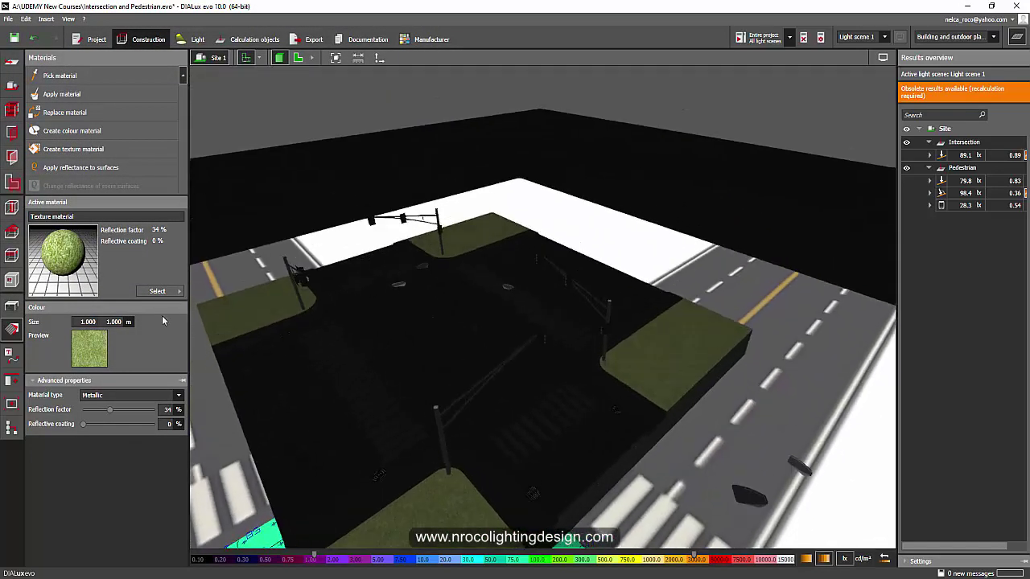
{"action": "left_click", "coordinate": [93, 150]}
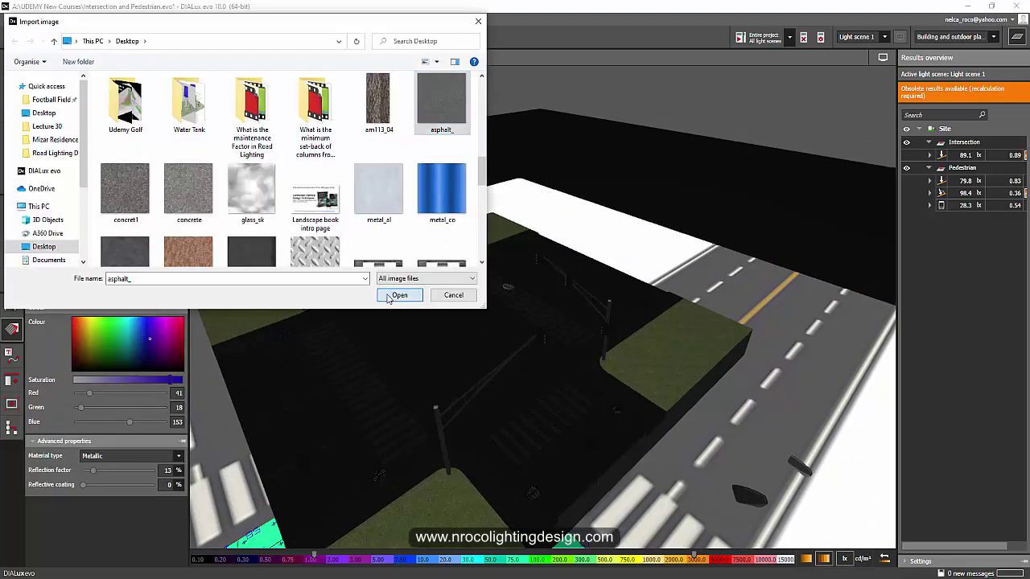
{"action": "left_click", "coordinate": [396, 294]}
{"action": "left_click", "coordinate": [403, 355]}
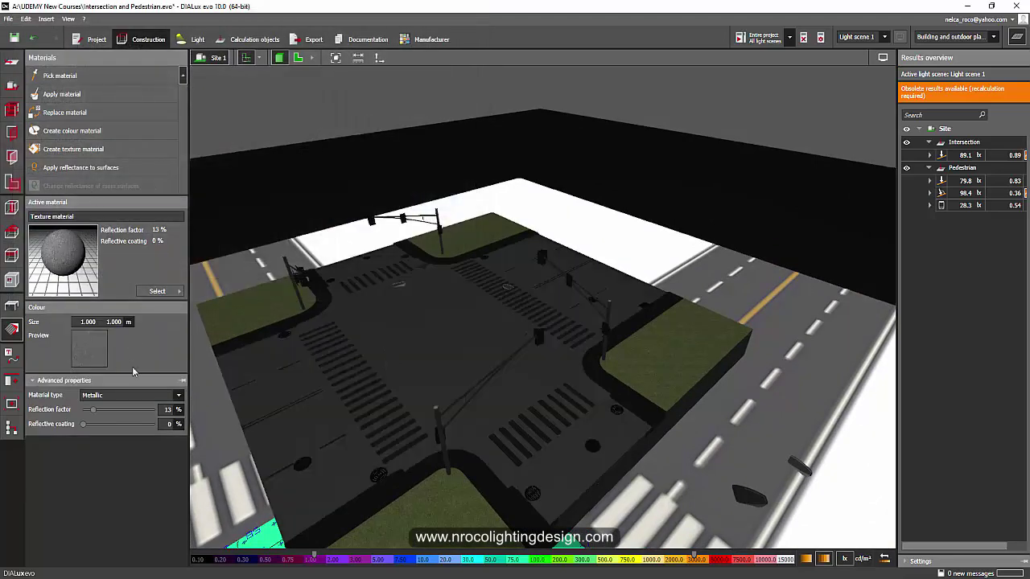
- Pick up the surrounding floor material and make it white with 90% reflectance
{"action": "left_click", "coordinate": [565, 157]}
{"action": "left_click_drag", "start_coordinate": [88, 333], "coordinate": [73, 318]}
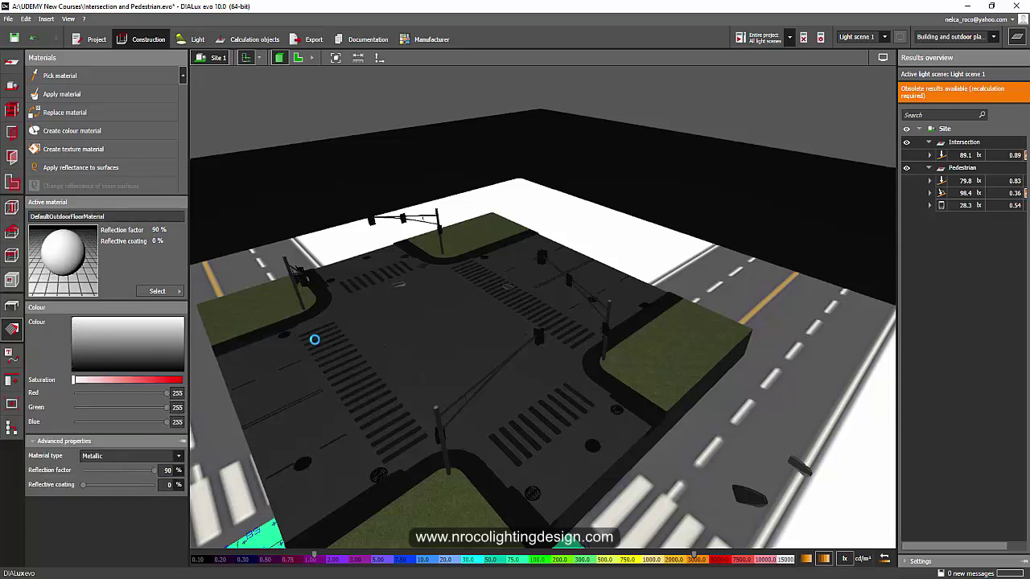
{"action": "right_click_drag", "start_coordinate": [313, 345], "coordinate": [312, 400]}
{"action": "scroll", "coordinate": [376, 392], "scroll_direction": "up", "scroll_amount": 5}
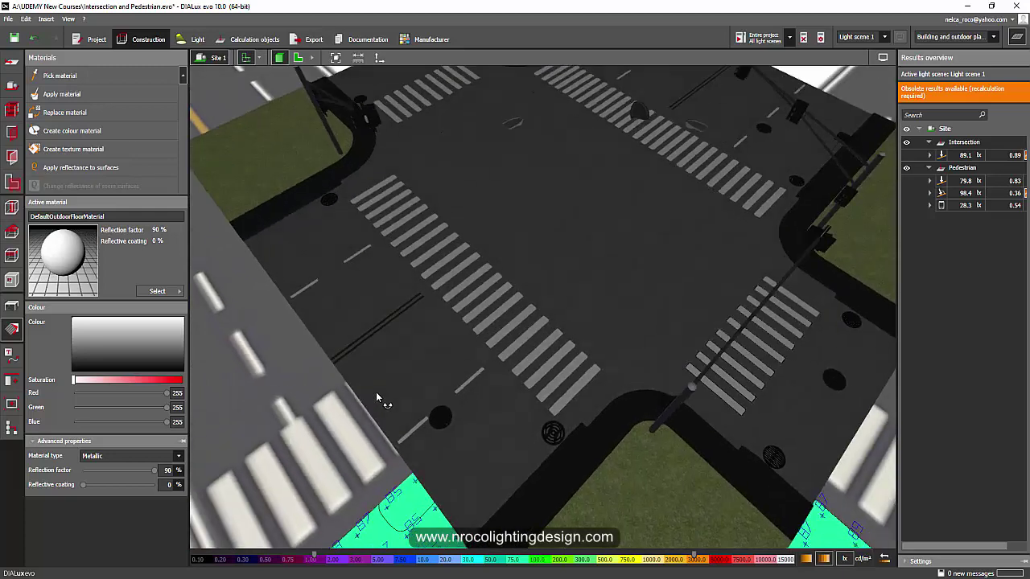
{"action": "scroll", "coordinate": [375, 392], "scroll_direction": "down", "scroll_amount": 4}
{"action": "scroll", "coordinate": [373, 392], "scroll_direction": "up", "scroll_amount": 4}
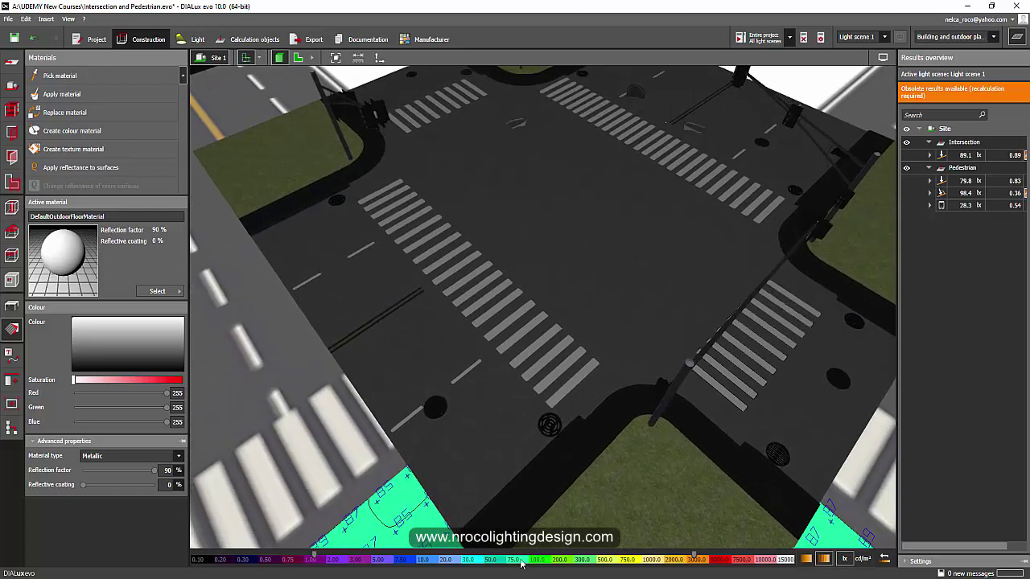
- Load a concrete texture image as the active material
{"action": "left_click", "coordinate": [73, 149]}
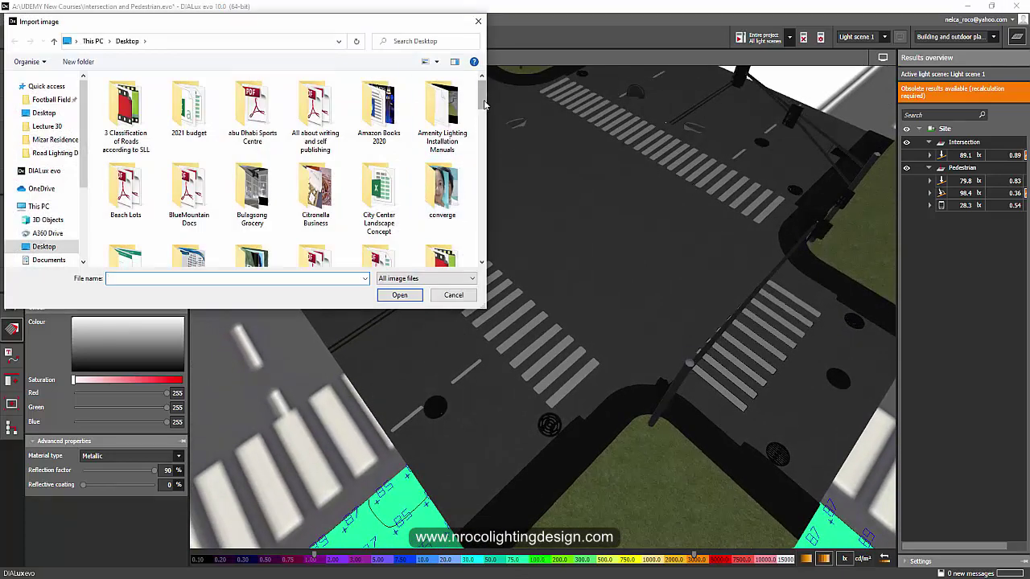
{"action": "left_click_drag", "start_coordinate": [483, 103], "coordinate": [483, 184]}
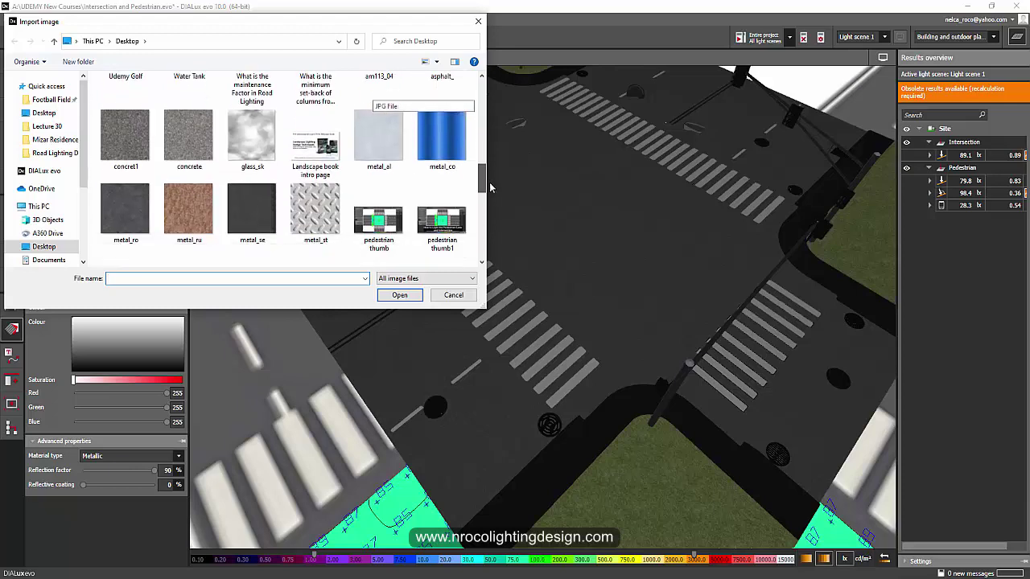
{"action": "left_click", "coordinate": [185, 152]}
{"action": "scroll", "coordinate": [189, 165], "scroll_direction": "up", "scroll_amount": 1}
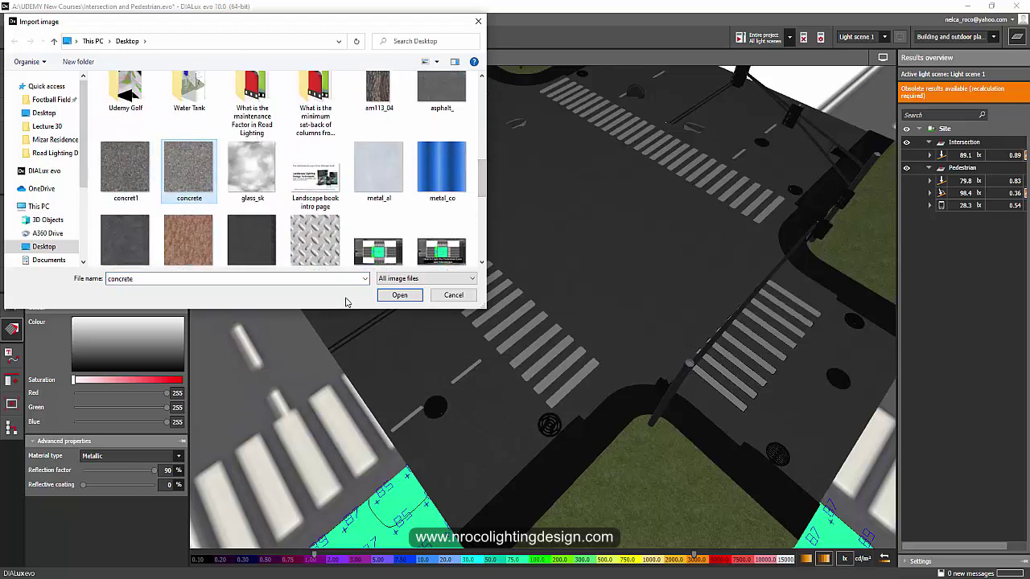
{"action": "left_click", "coordinate": [399, 295]}
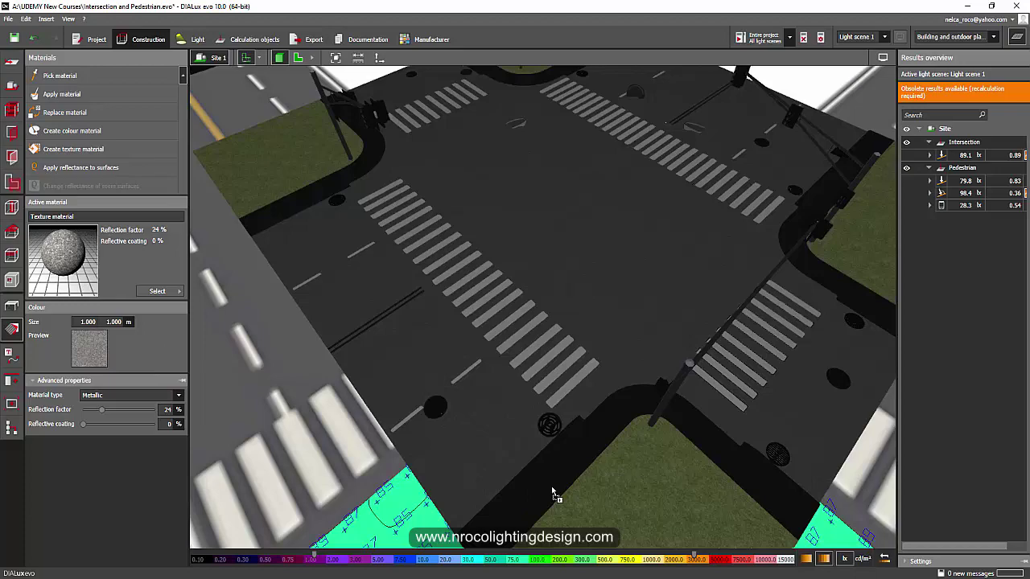
{"action": "middle_click_drag", "start_coordinate": [451, 436], "coordinate": [372, 408]}
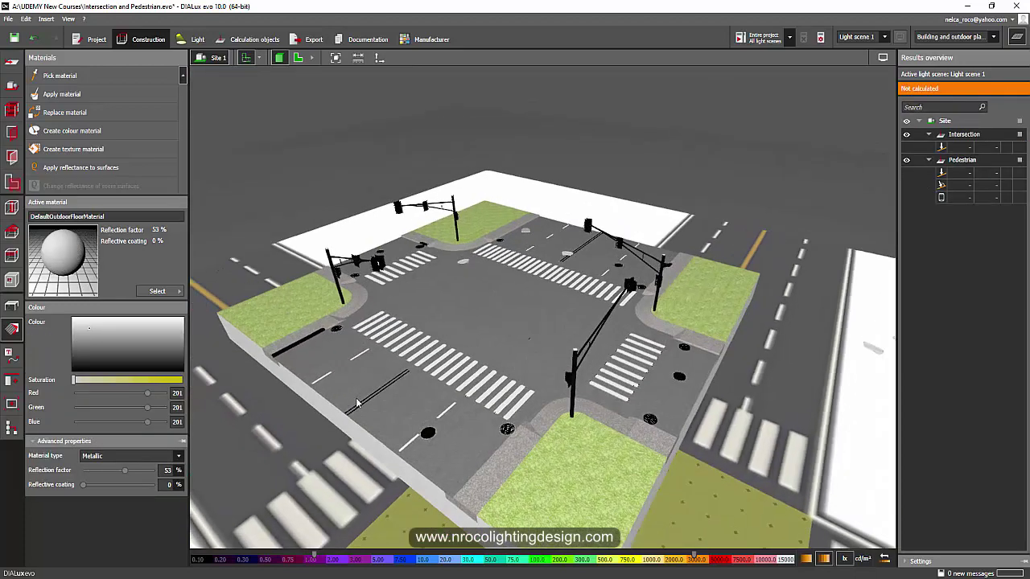
{"action": "middle_click_drag", "start_coordinate": [483, 419], "coordinate": [563, 354]}
- Select the calculation surface over the crossing and review it in plan and 3-D perspective
{"action": "left_click", "coordinate": [246, 39]}
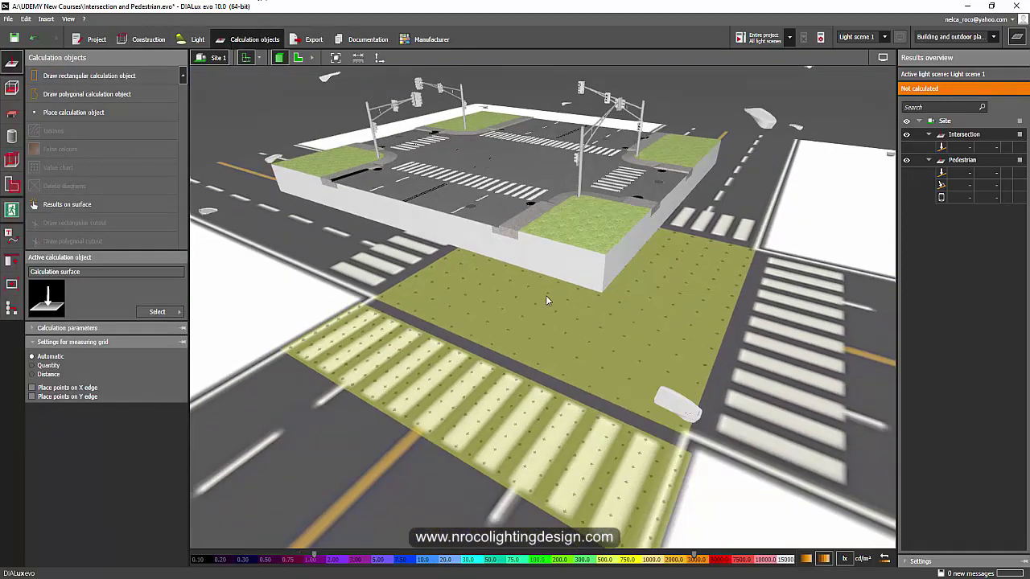
{"action": "left_click", "coordinate": [623, 366]}
{"action": "middle_click_drag", "start_coordinate": [570, 292], "coordinate": [519, 296]}
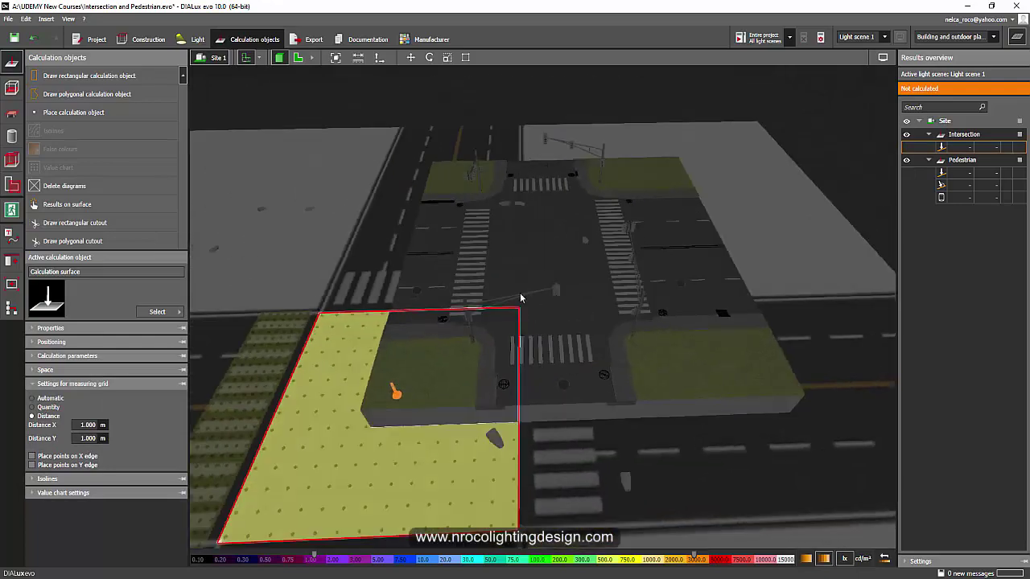
{"action": "left_click", "coordinate": [298, 57]}
{"action": "scroll", "coordinate": [496, 320], "scroll_direction": "down", "scroll_amount": 3}
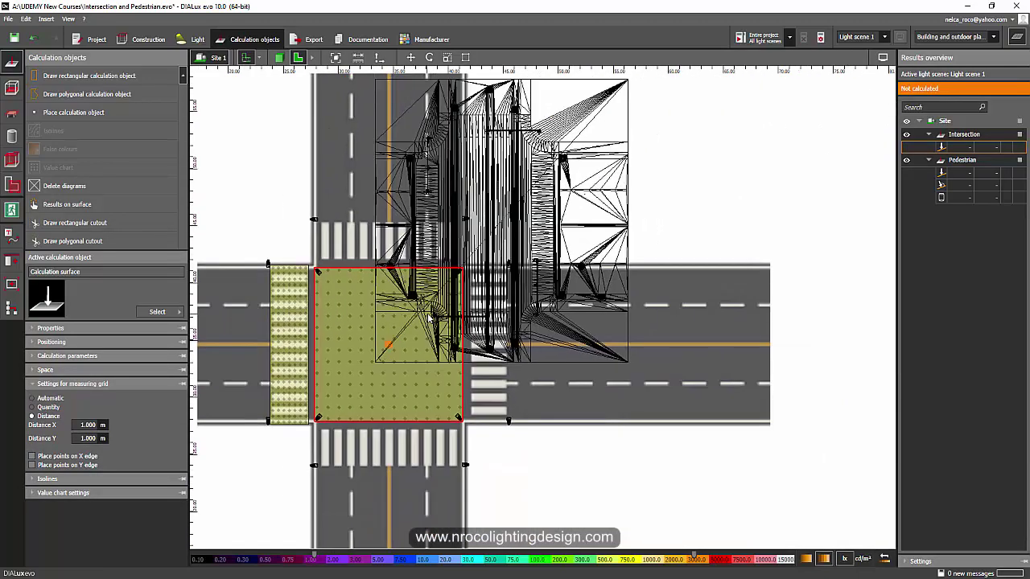
{"action": "scroll", "coordinate": [496, 321], "scroll_direction": "down", "scroll_amount": 2}
{"action": "scroll", "coordinate": [469, 312], "scroll_direction": "up", "scroll_amount": 2}
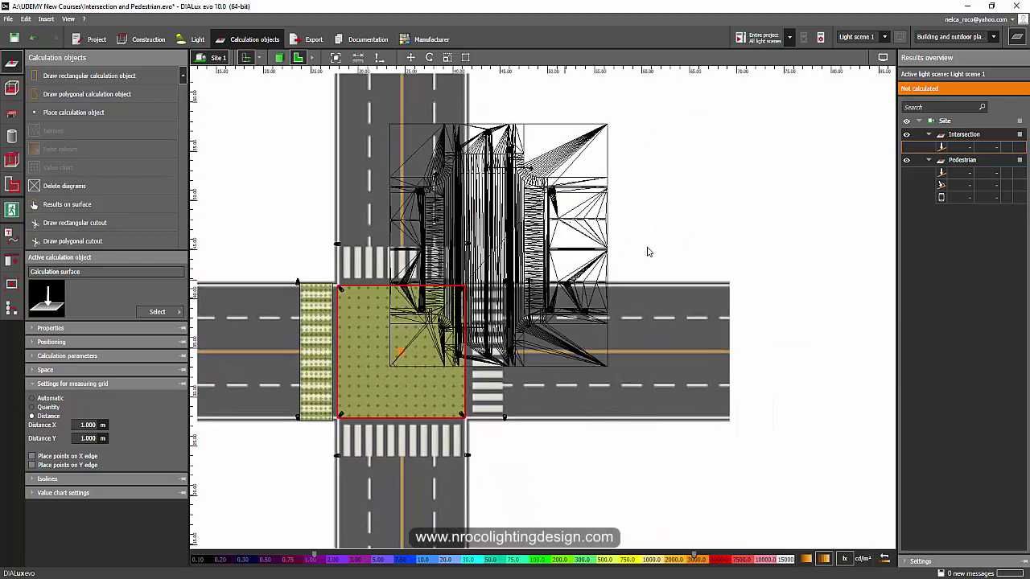
{"action": "scroll", "coordinate": [675, 225], "scroll_direction": "up", "scroll_amount": 1}
{"action": "scroll", "coordinate": [563, 250], "scroll_direction": "up", "scroll_amount": 2}
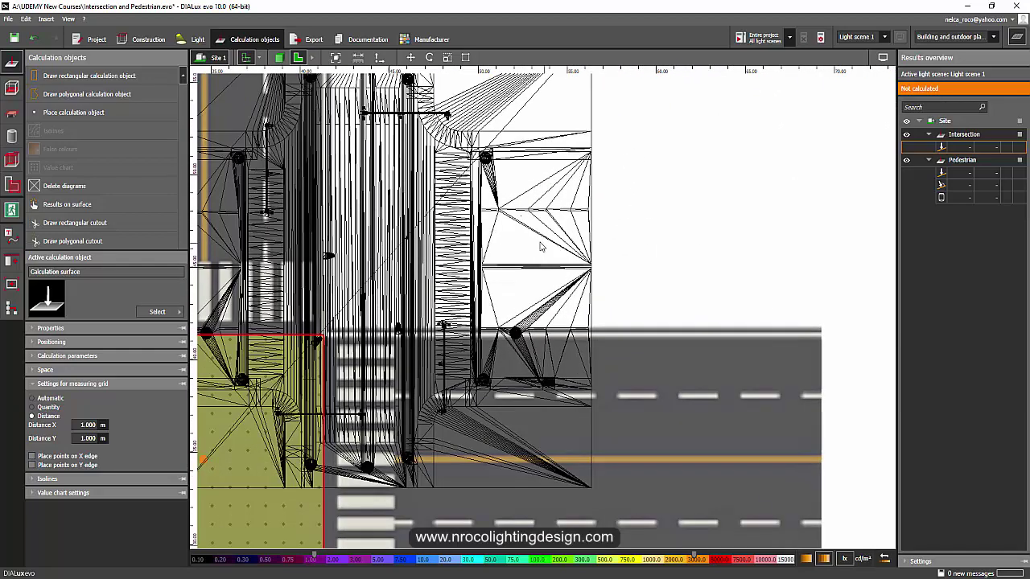
{"action": "middle_click_drag", "start_coordinate": [501, 254], "coordinate": [537, 277]}
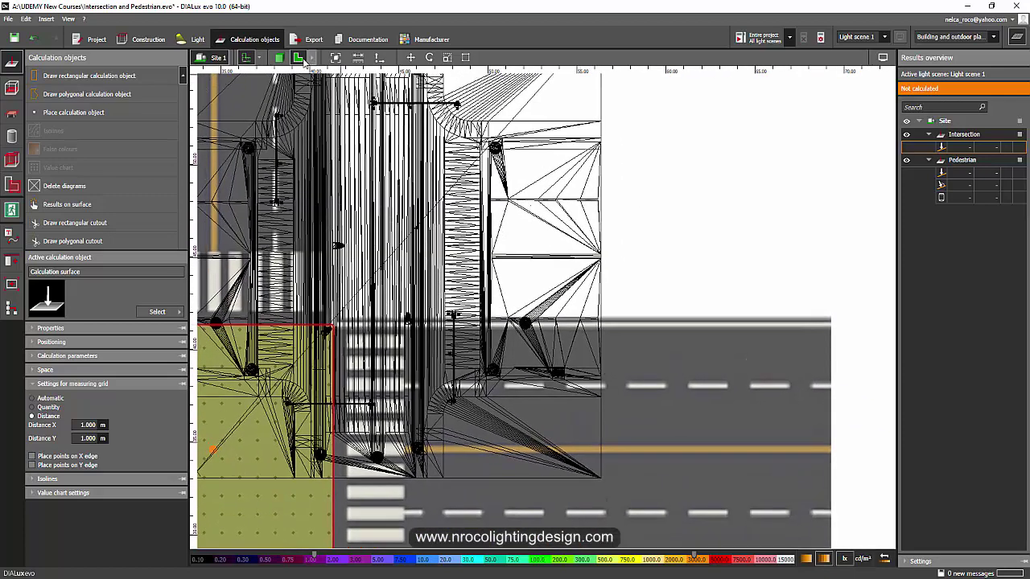
{"action": "left_click", "coordinate": [278, 57]}
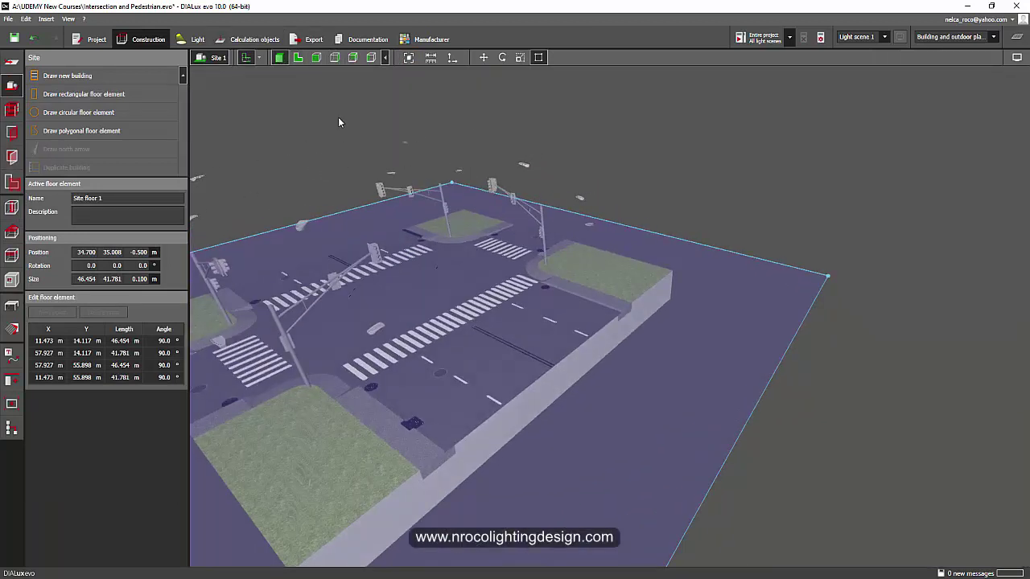
- Scale the intersection calculation surface down to the central crossing, 8.800 m wide and 14.4 m long
{"action": "left_click", "coordinate": [339, 122]}
{"action": "left_click_drag", "start_coordinate": [339, 122], "coordinate": [621, 378]}
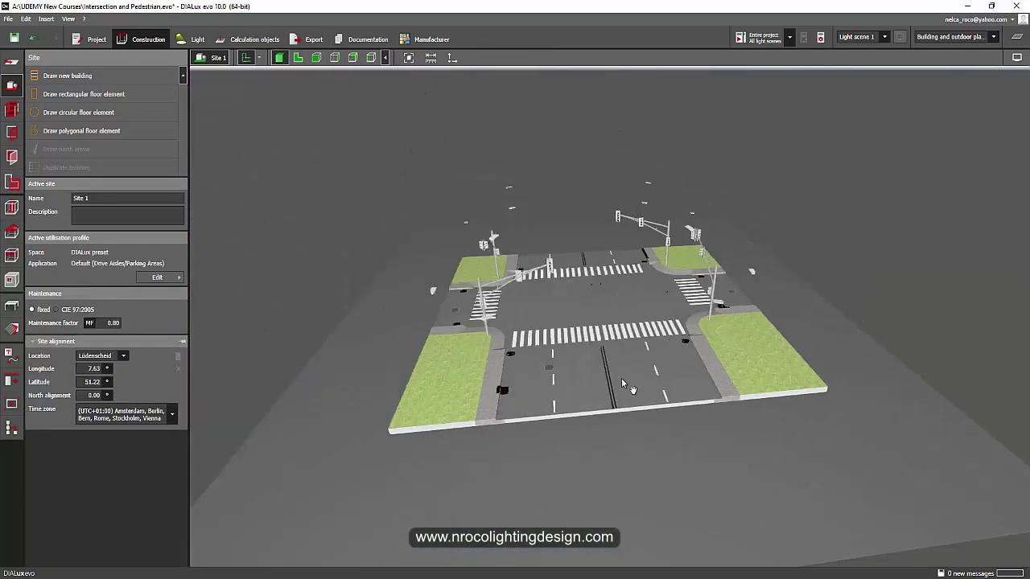
{"action": "left_click", "coordinate": [252, 39]}
{"action": "left_click_drag", "start_coordinate": [416, 219], "coordinate": [531, 235]}
{"action": "left_click", "coordinate": [529, 240]}
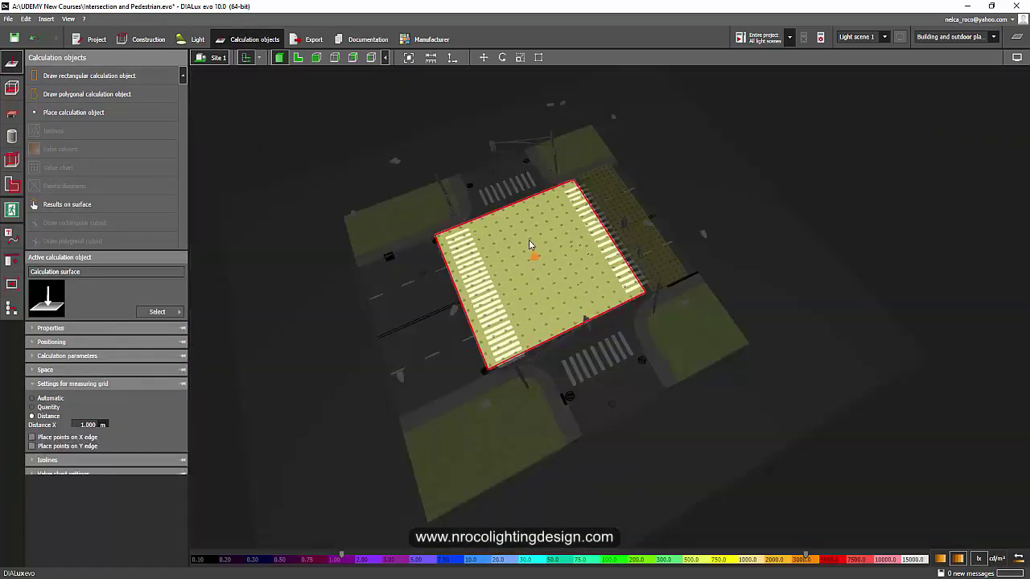
{"action": "left_click", "coordinate": [297, 58]}
{"action": "right_click", "coordinate": [614, 250]}
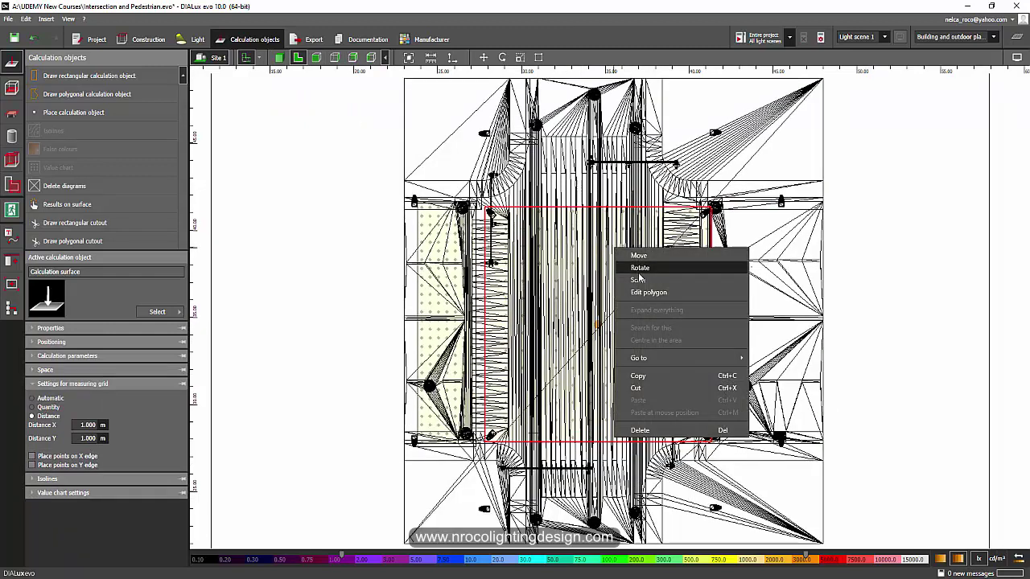
{"action": "left_click", "coordinate": [698, 279]}
{"action": "left_click_drag", "start_coordinate": [712, 322], "coordinate": [671, 327]}
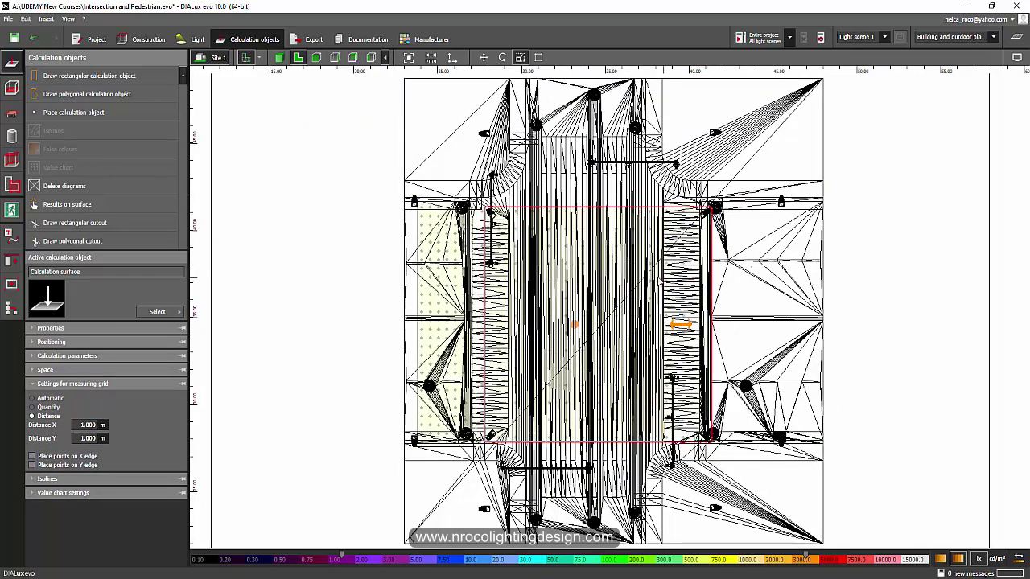
{"action": "left_click", "coordinate": [32, 342]}
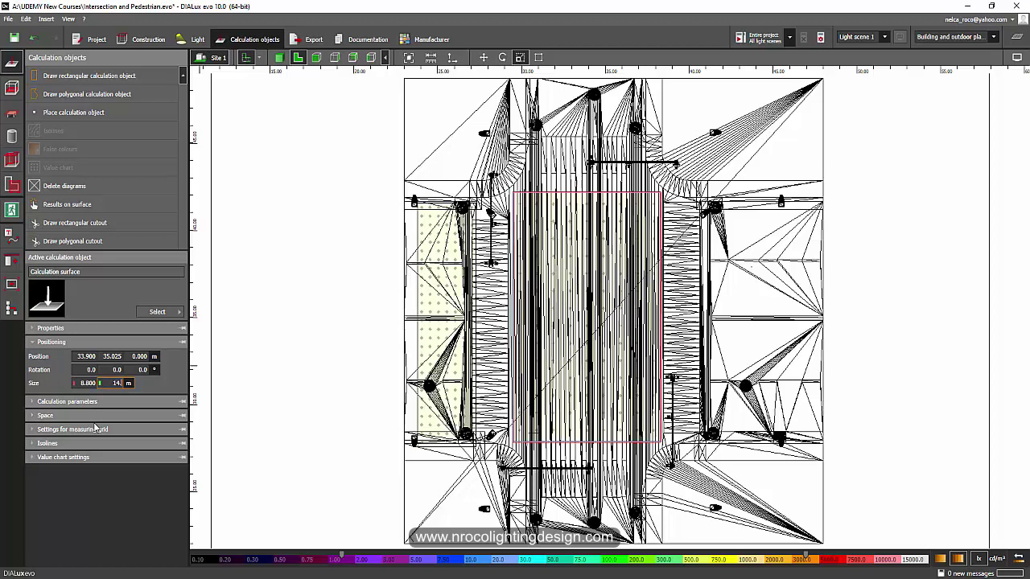
{"action": "key", "text": "Return"}
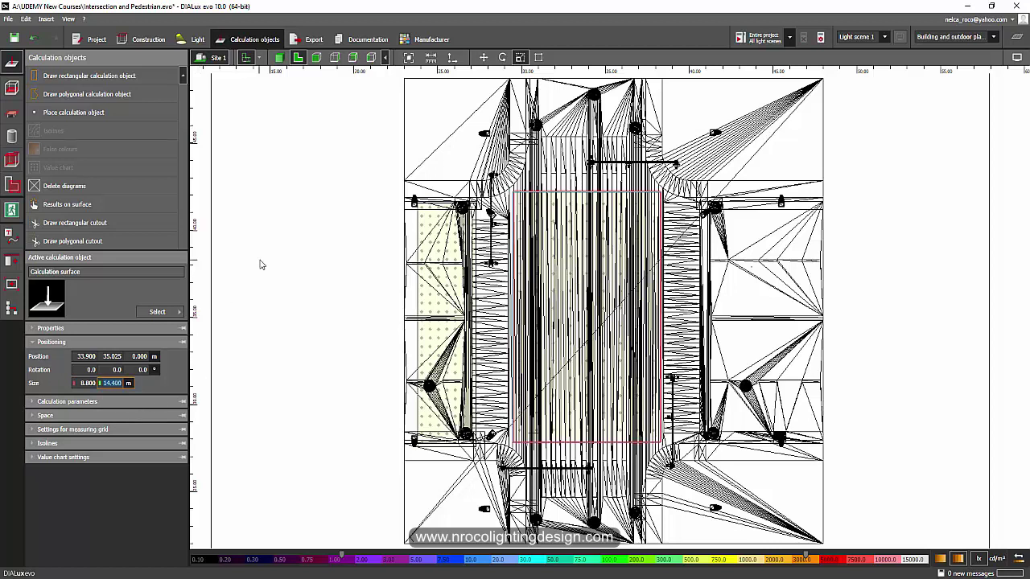
- Scale the pedestrian surface on the left strip to fit the left crosswalk
{"action": "left_click", "coordinate": [437, 308]}
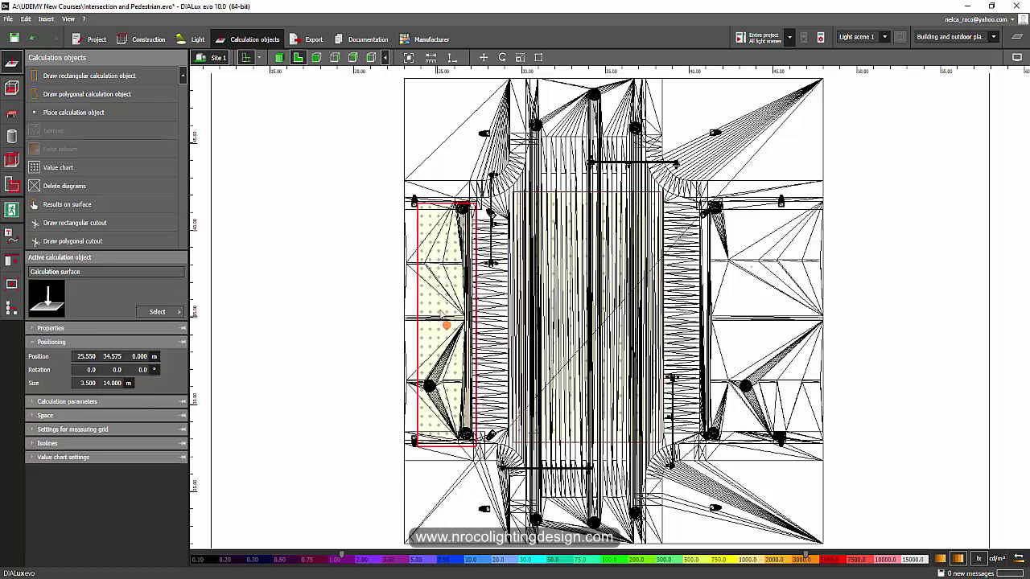
{"action": "left_click", "coordinate": [586, 264]}
{"action": "left_click", "coordinate": [278, 58]}
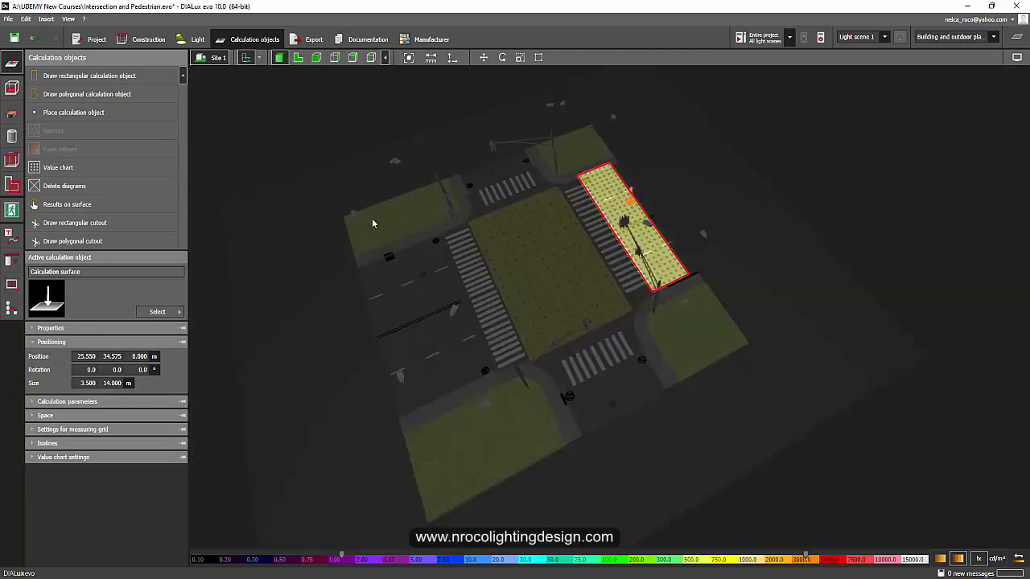
{"action": "left_click", "coordinate": [298, 57]}
{"action": "right_click", "coordinate": [454, 243]}
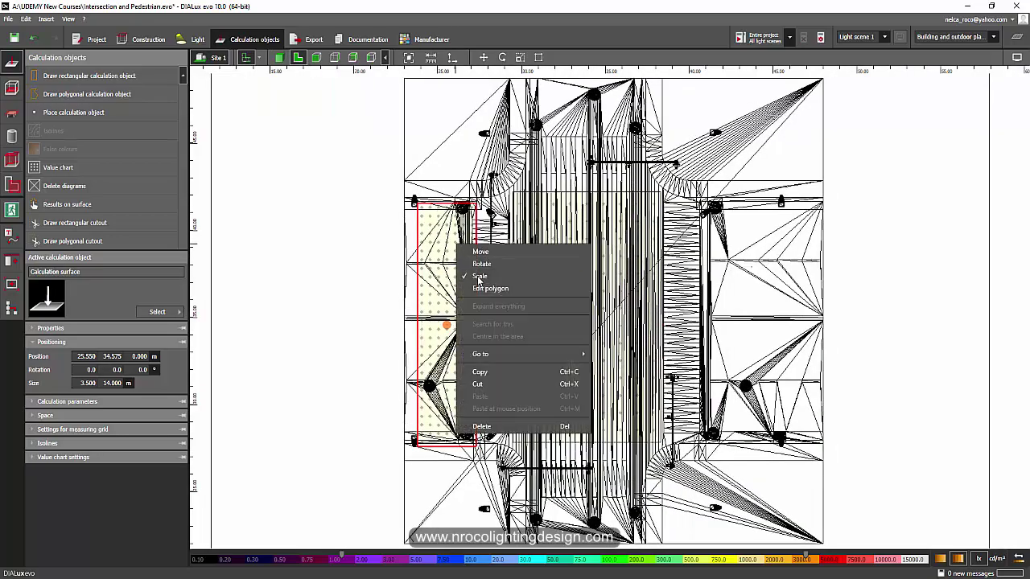
{"action": "left_click", "coordinate": [480, 277]}
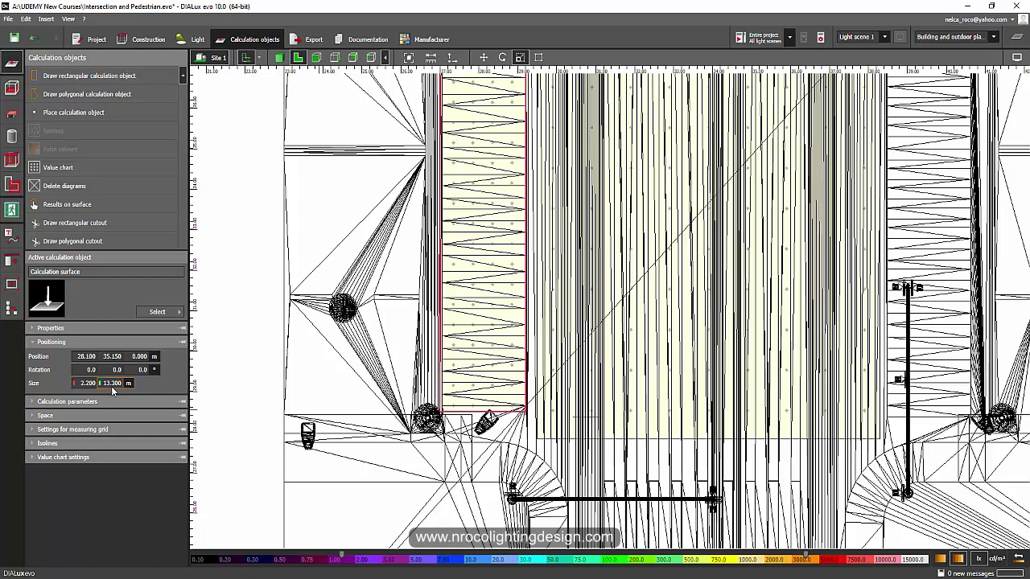
- Move the crosswalk calculation surface up to the top crosswalk
{"action": "left_click", "coordinate": [278, 58]}
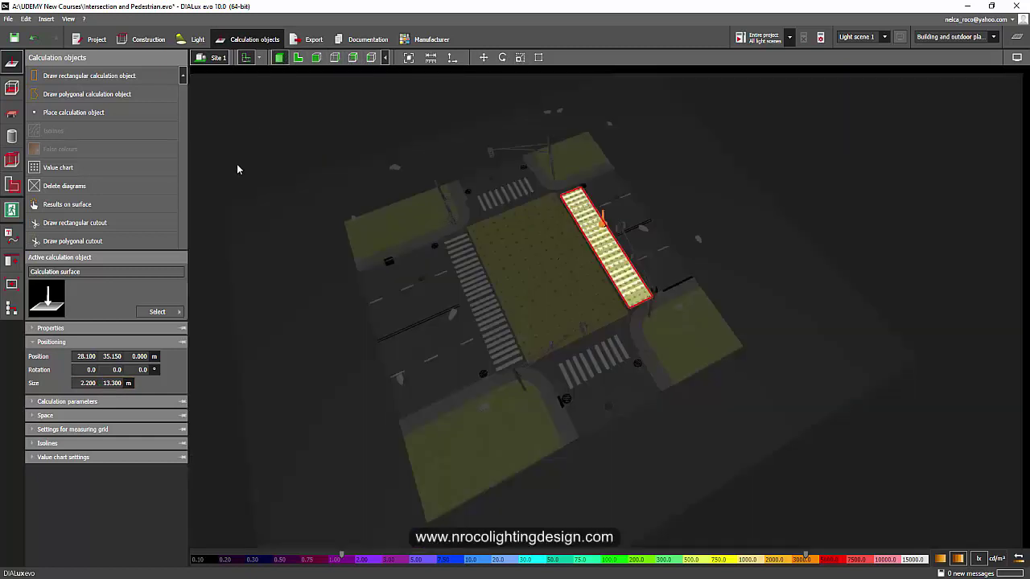
{"action": "left_click_drag", "start_coordinate": [236, 167], "coordinate": [455, 342]}
{"action": "scroll", "coordinate": [455, 341], "scroll_direction": "up", "scroll_amount": 6}
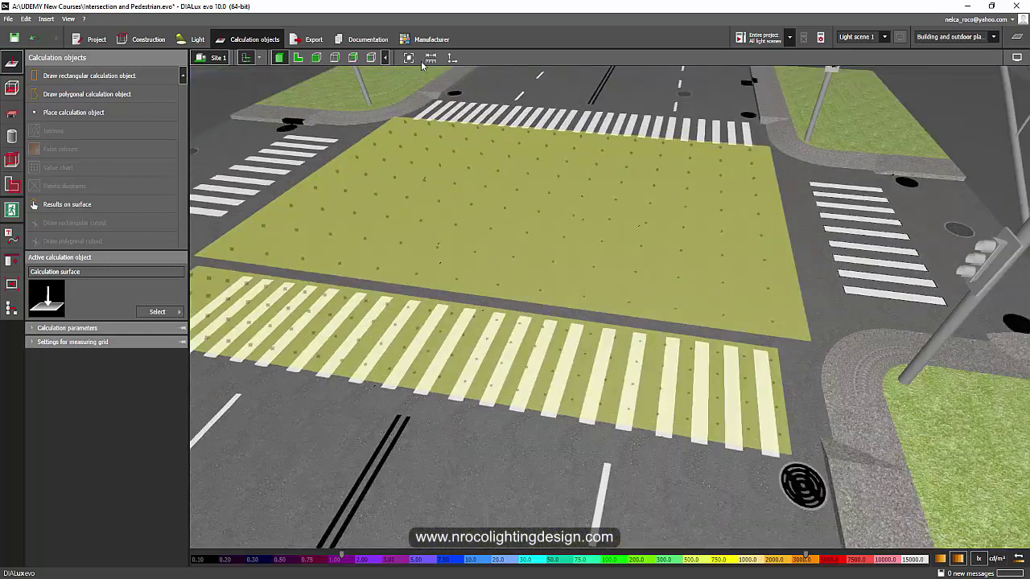
{"action": "left_click", "coordinate": [482, 370]}
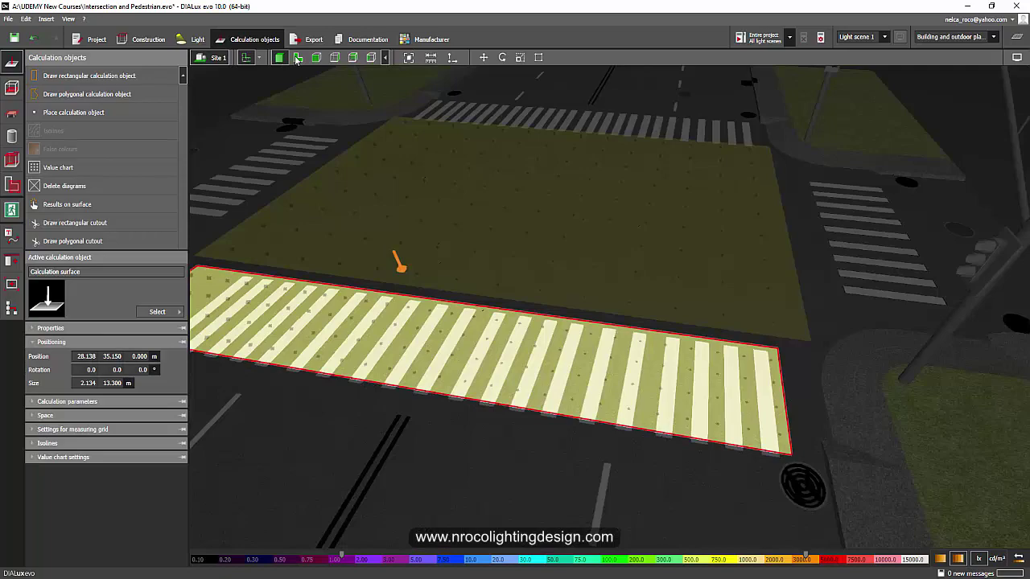
{"action": "left_click", "coordinate": [297, 57]}
{"action": "scroll", "coordinate": [351, 238], "scroll_direction": "down", "scroll_amount": 4}
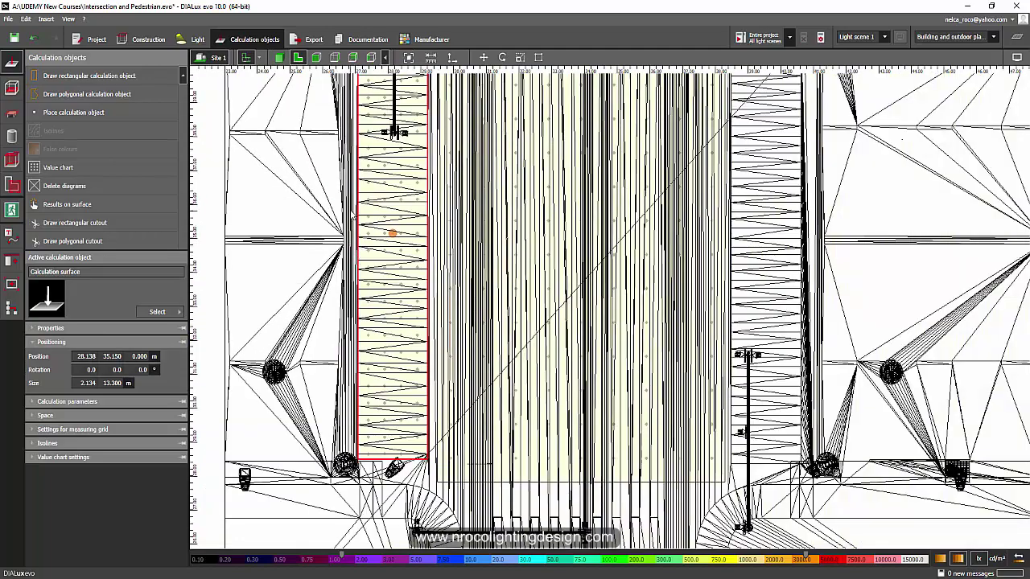
{"action": "scroll", "coordinate": [370, 321], "scroll_direction": "down", "scroll_amount": 5}
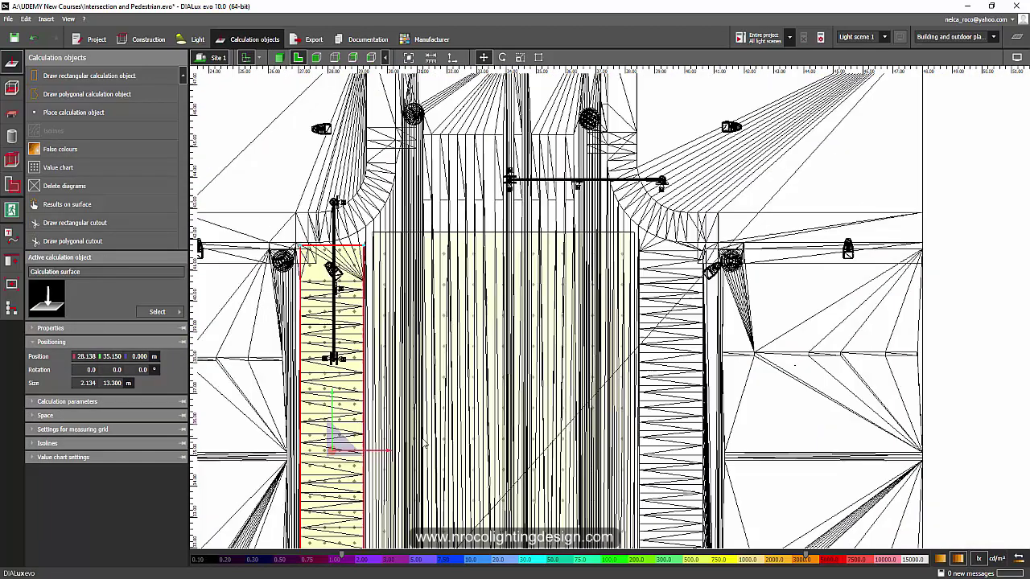
{"action": "left_click_drag", "start_coordinate": [374, 439], "coordinate": [469, 333]}
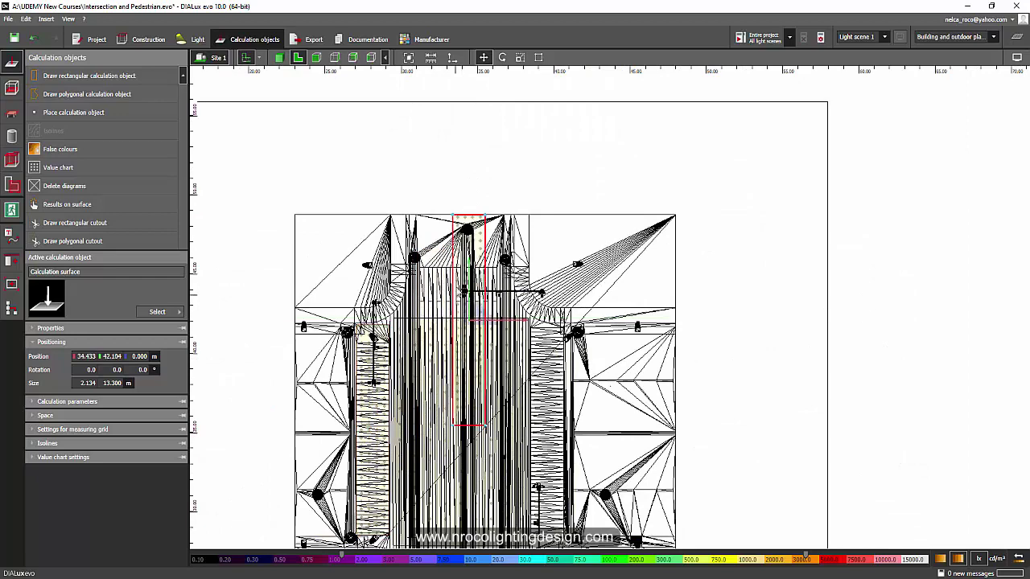
{"action": "scroll", "coordinate": [465, 293], "scroll_direction": "up", "scroll_amount": 2}
- Resize that surface to 5.000 × 2.100 m to cover the top crosswalk
{"action": "right_click", "coordinate": [497, 280]}
{"action": "left_click", "coordinate": [520, 307]}
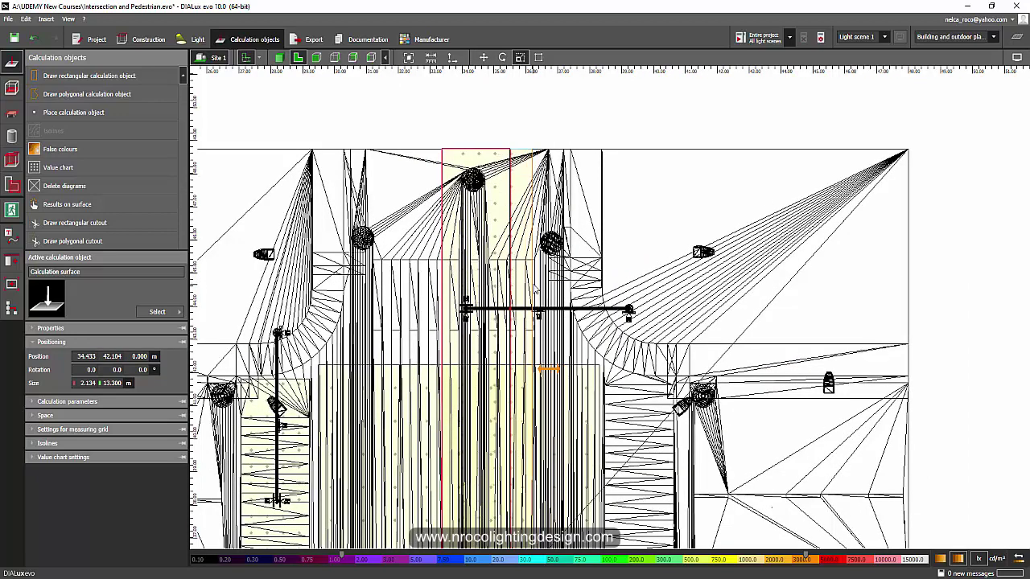
{"action": "left_click", "coordinate": [535, 288]}
{"action": "left_click_drag", "start_coordinate": [445, 279], "coordinate": [372, 276]}
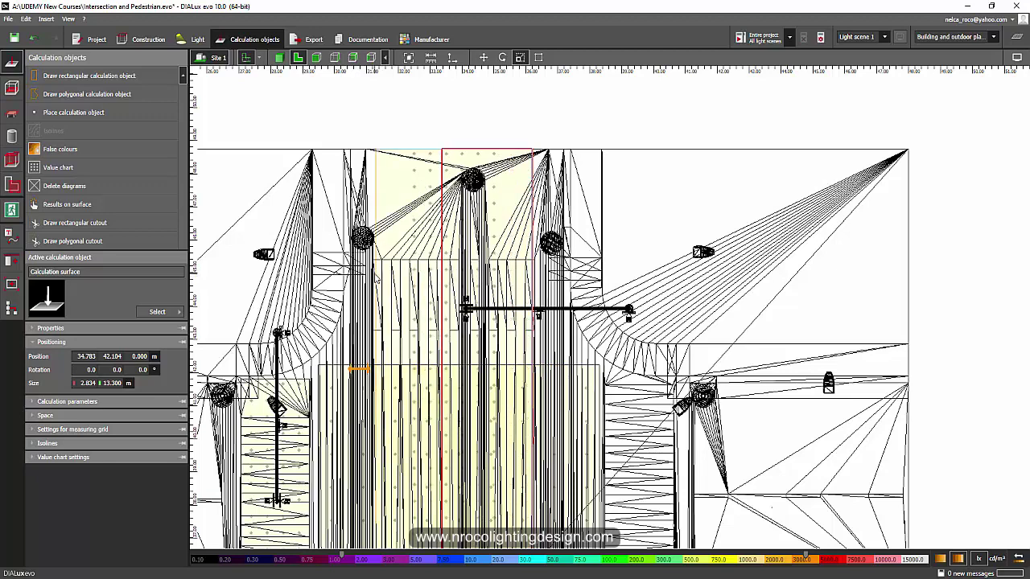
{"action": "left_click_drag", "start_coordinate": [436, 167], "coordinate": [447, 272]}
{"action": "scroll", "coordinate": [487, 234], "scroll_direction": "down", "scroll_amount": 2}
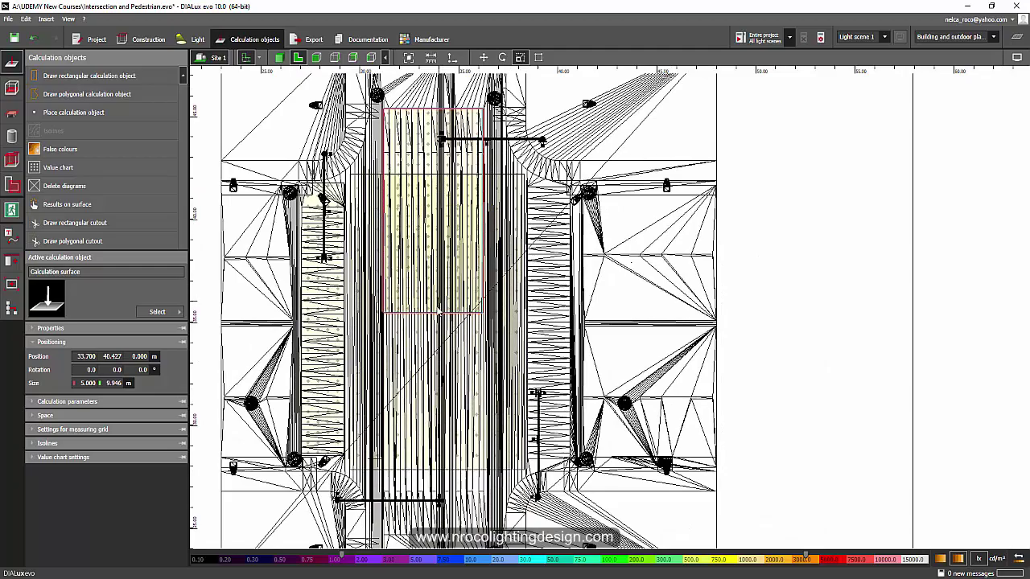
{"action": "left_click_drag", "start_coordinate": [438, 312], "coordinate": [441, 150]}
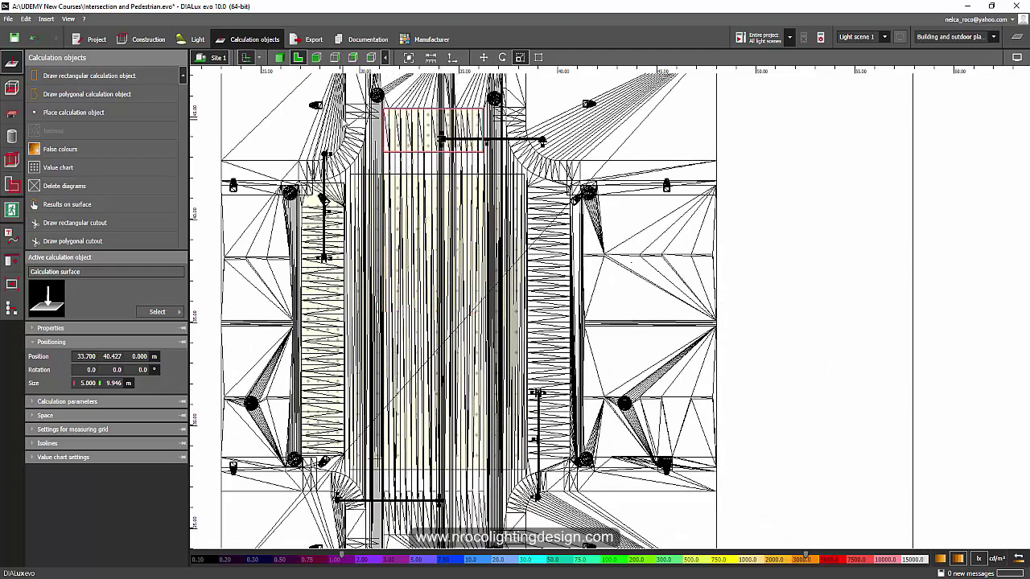
{"action": "scroll", "coordinate": [441, 144], "scroll_direction": "up", "scroll_amount": 5}
- Orbit the rendered 3-D view to check the central crossing and crosswalk calculation surfaces
{"action": "key", "text": "F4"}
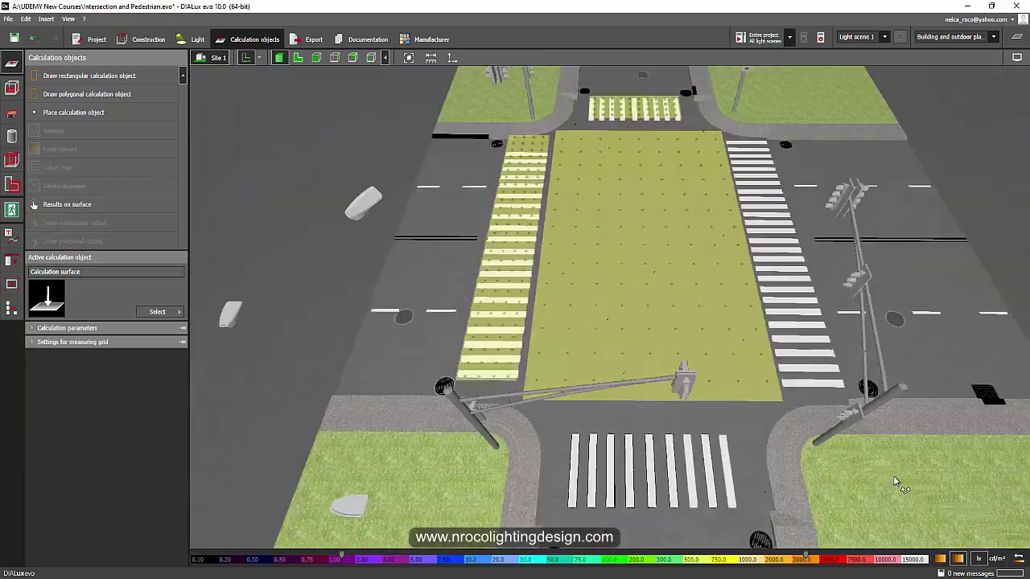
{"action": "right_click_drag", "start_coordinate": [893, 476], "coordinate": [758, 292]}
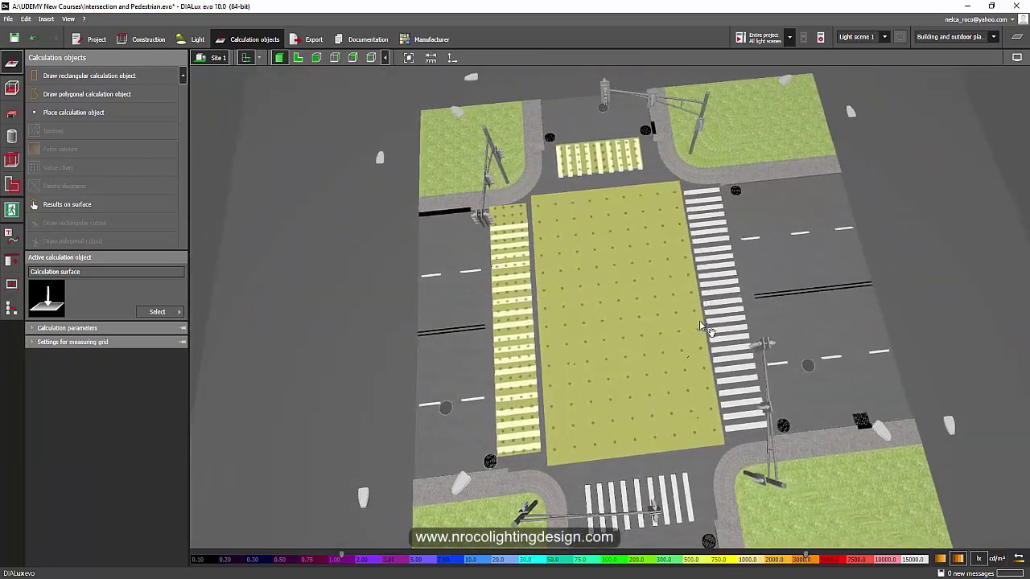
{"action": "left_click_drag", "start_coordinate": [702, 327], "coordinate": [590, 323]}
{"action": "left_click", "coordinate": [539, 321]}
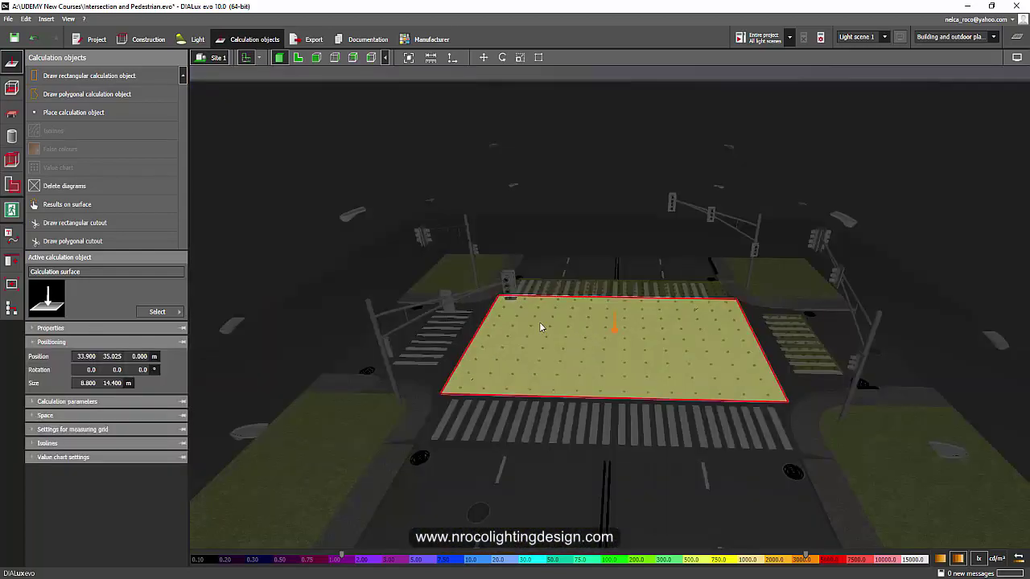
{"action": "left_click_drag", "start_coordinate": [530, 153], "coordinate": [426, 217]}
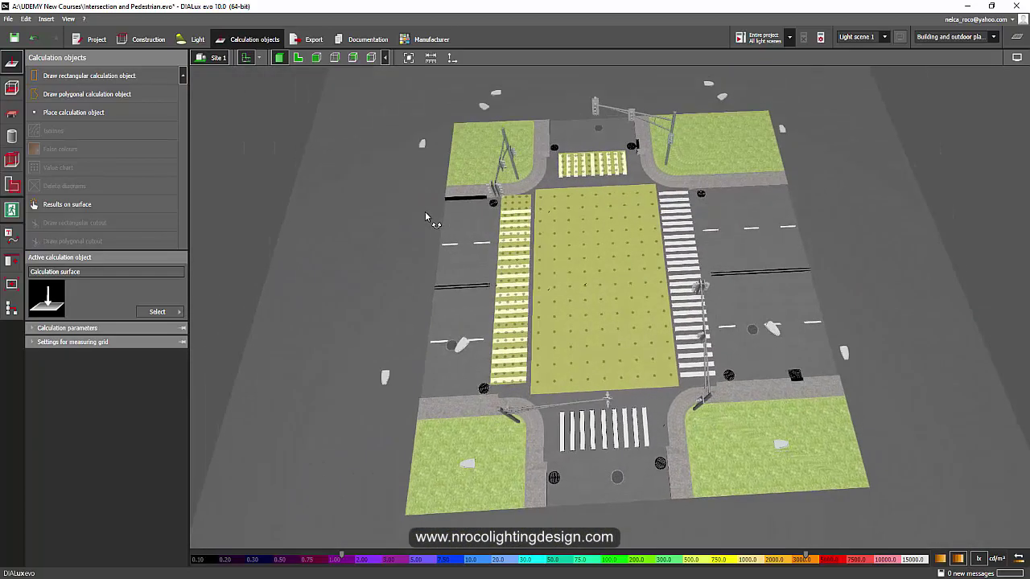
{"action": "left_click", "coordinate": [297, 57]}
{"action": "scroll", "coordinate": [514, 290], "scroll_direction": "up", "scroll_amount": 3}
{"action": "left_click", "coordinate": [772, 229]}
{"action": "left_click", "coordinate": [467, 280]}
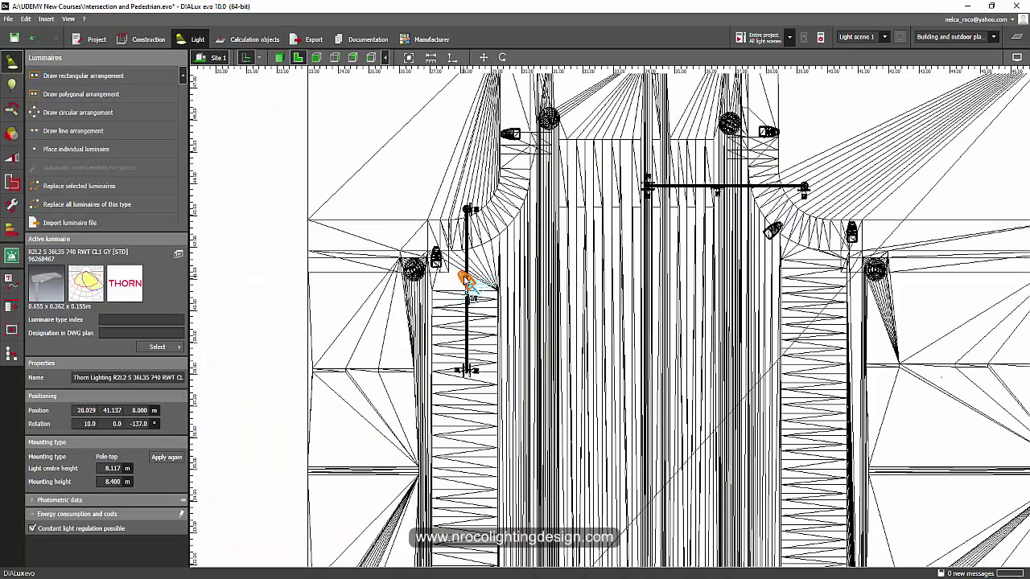
{"action": "right_click", "coordinate": [467, 280]}
{"action": "left_click", "coordinate": [487, 287]}
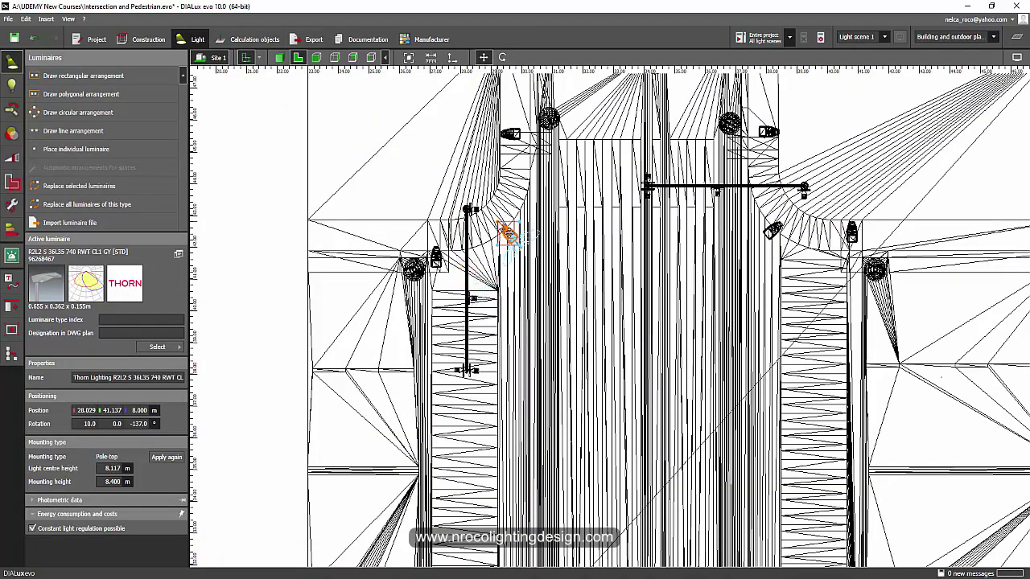
{"action": "left_click", "coordinate": [278, 57]}
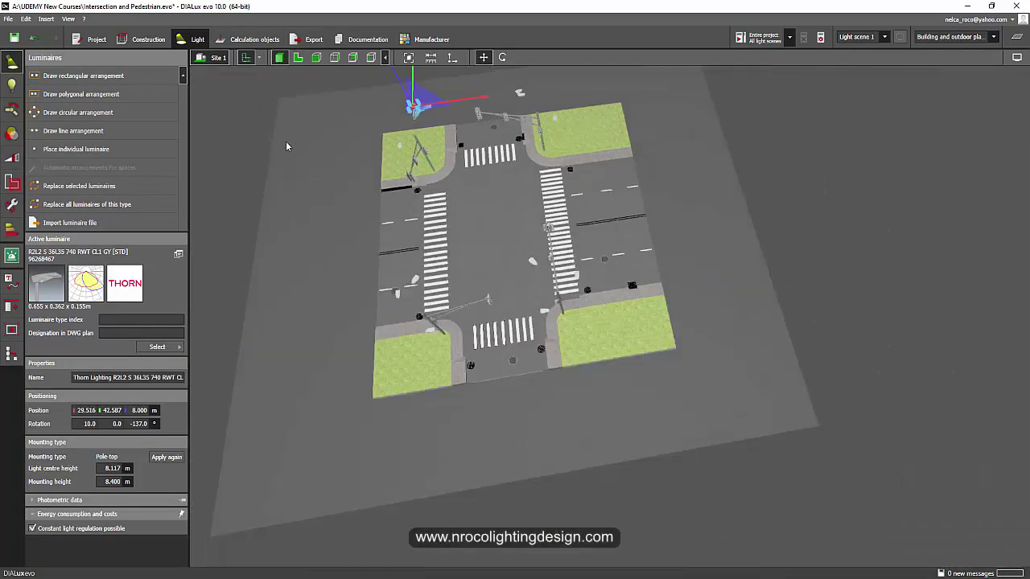
{"action": "left_click_drag", "start_coordinate": [869, 275], "coordinate": [793, 310]}
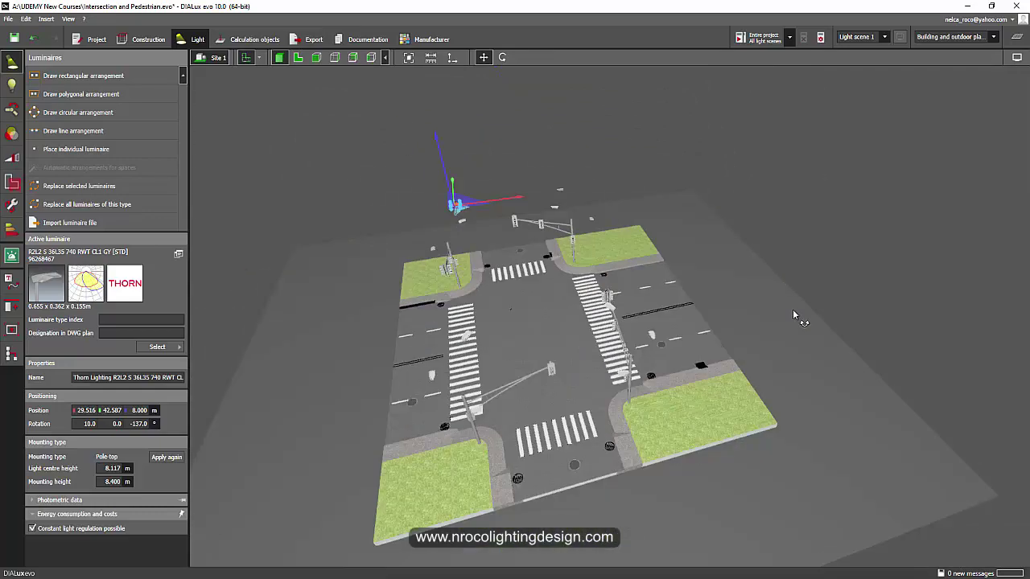
{"action": "left_click_drag", "start_coordinate": [798, 204], "coordinate": [723, 248]}
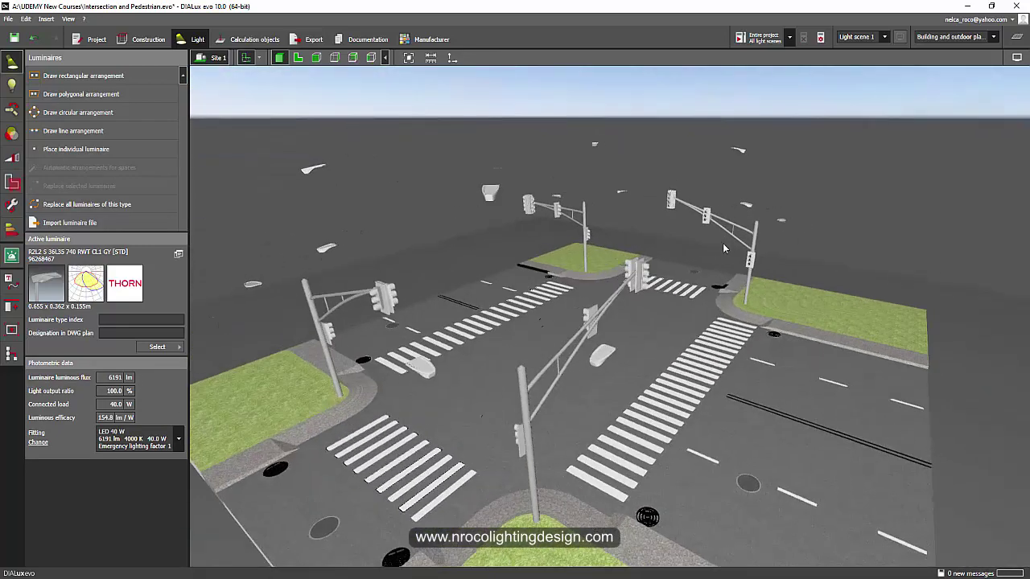
- Calculate the whole project and inspect the 127 lx intersection and 99.3 lx pedestrian strip results
{"action": "left_click", "coordinate": [751, 42]}
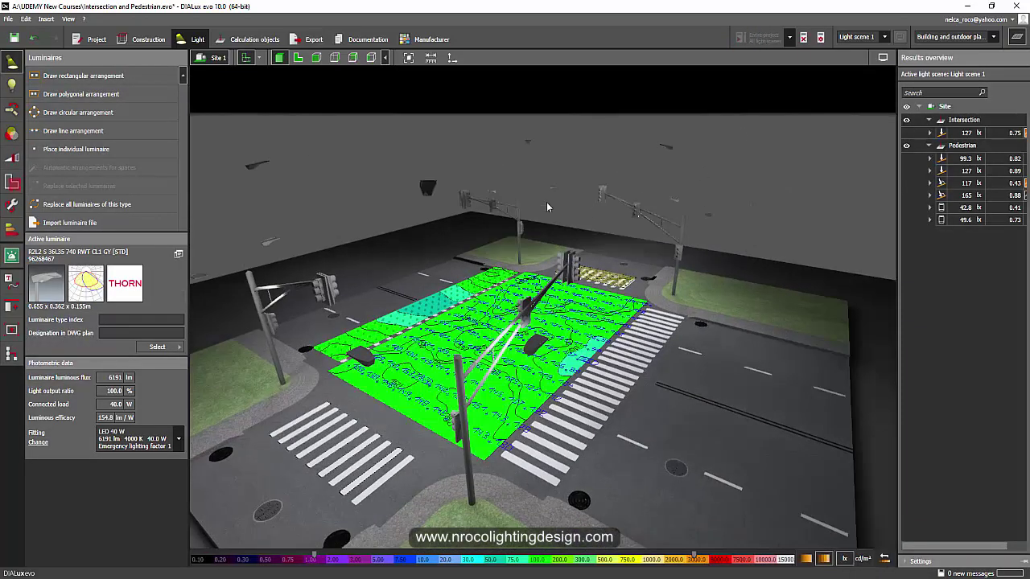
{"action": "left_click_drag", "start_coordinate": [547, 207], "coordinate": [543, 234]}
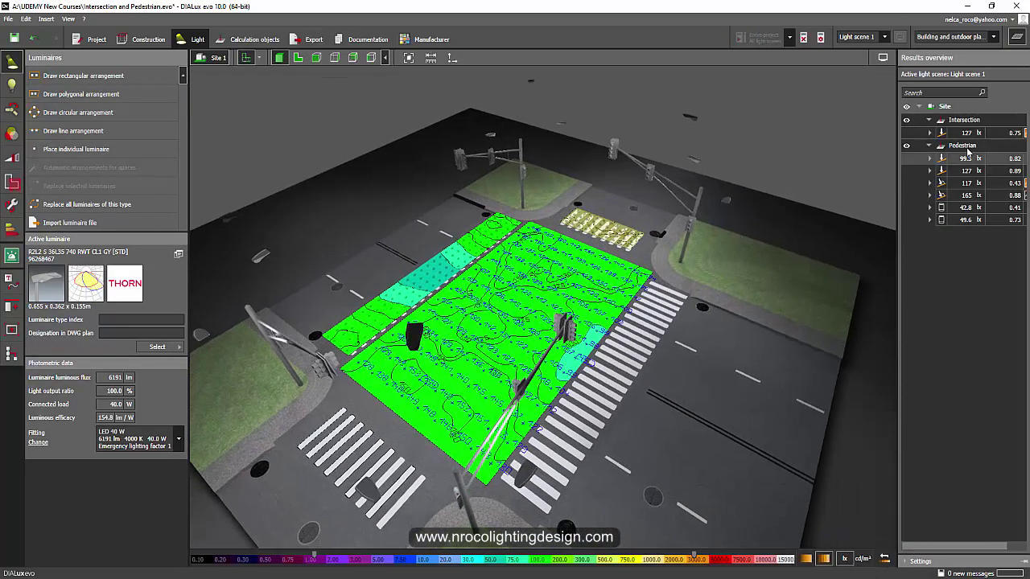
{"action": "left_click", "coordinate": [971, 135]}
{"action": "left_click_drag", "start_coordinate": [599, 267], "coordinate": [642, 221]}
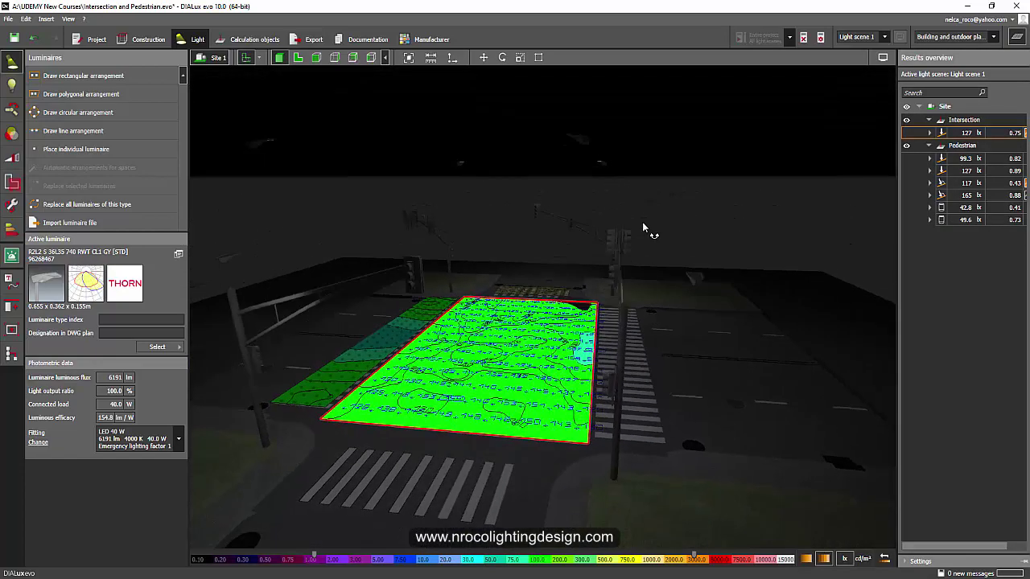
{"action": "left_click", "coordinate": [968, 159]}
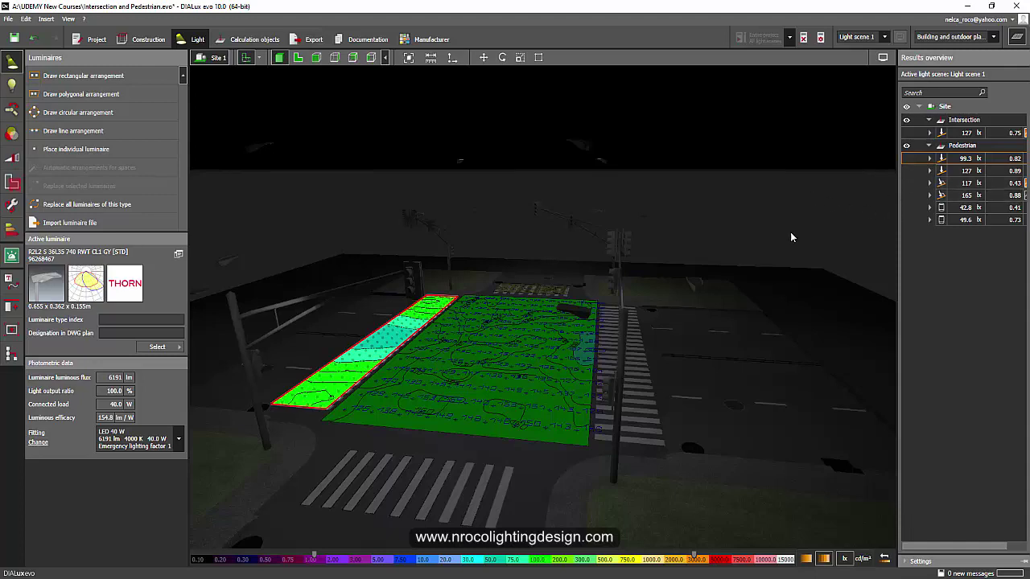
{"action": "left_click_drag", "start_coordinate": [746, 188], "coordinate": [627, 259]}
{"action": "scroll", "coordinate": [627, 259], "scroll_direction": "up", "scroll_amount": 3}
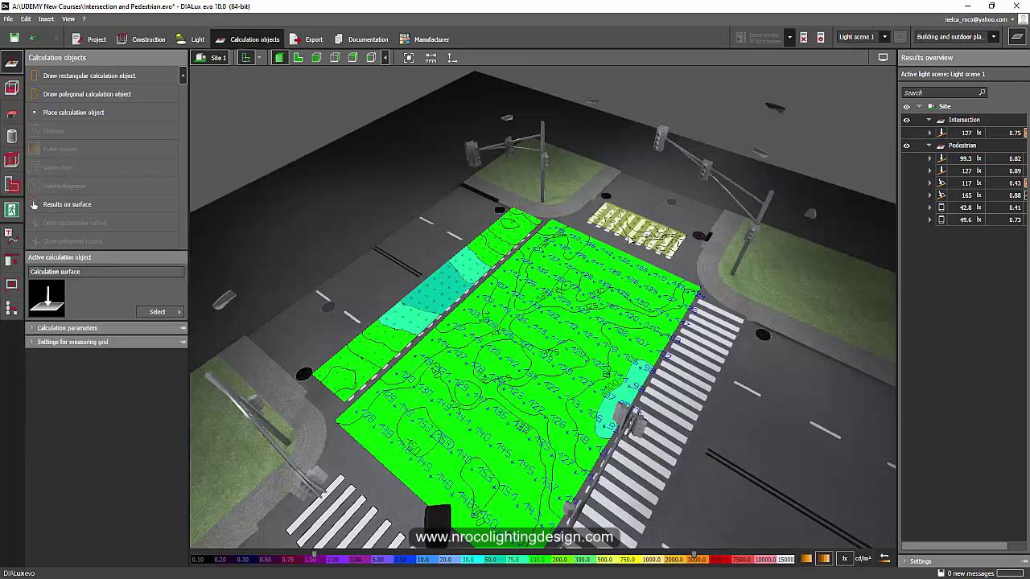
- Show false-colour results on the small crosswalk calculation surface
{"action": "left_click", "coordinate": [631, 239]}
{"action": "left_click", "coordinate": [84, 150]}
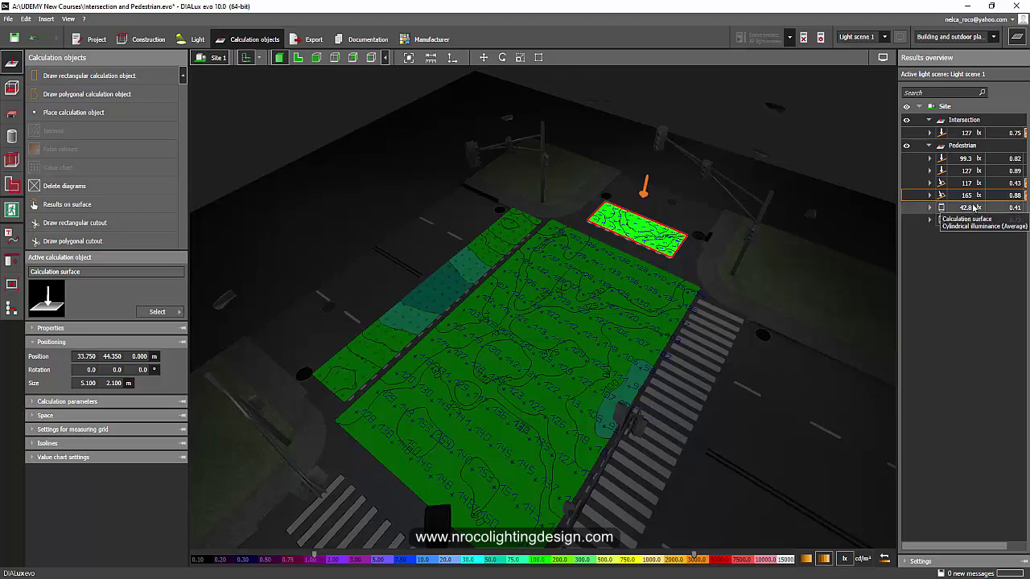
{"action": "right_click_drag", "start_coordinate": [786, 240], "coordinate": [619, 234]}
{"action": "left_click", "coordinate": [616, 246]}
{"action": "scroll", "coordinate": [738, 202], "scroll_direction": "up", "scroll_amount": 3}
{"action": "scroll", "coordinate": [650, 263], "scroll_direction": "up", "scroll_amount": 2}
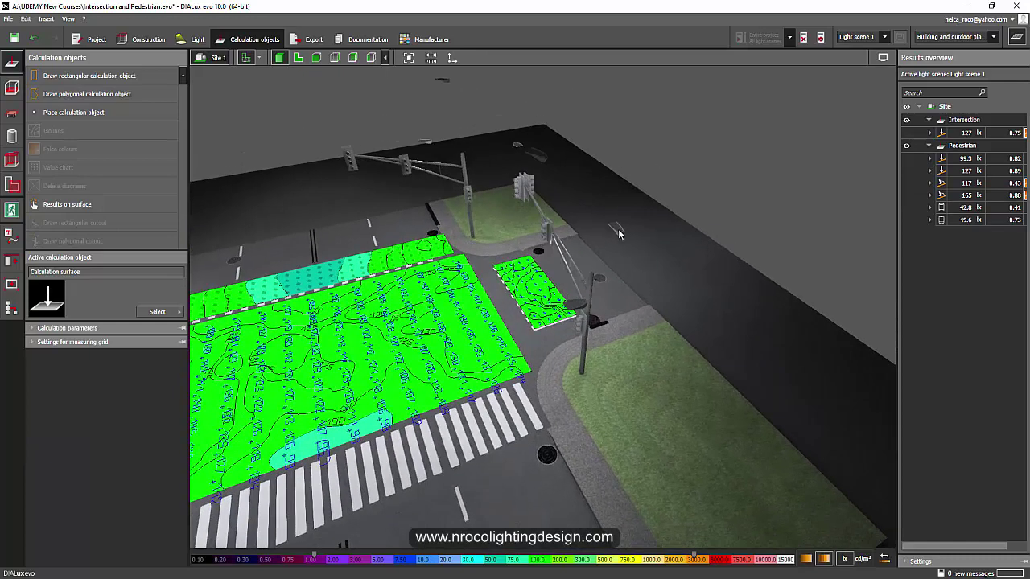
- Inspect the photometric data of the street luminaire beside the crosswalk
{"action": "left_click", "coordinate": [614, 231]}
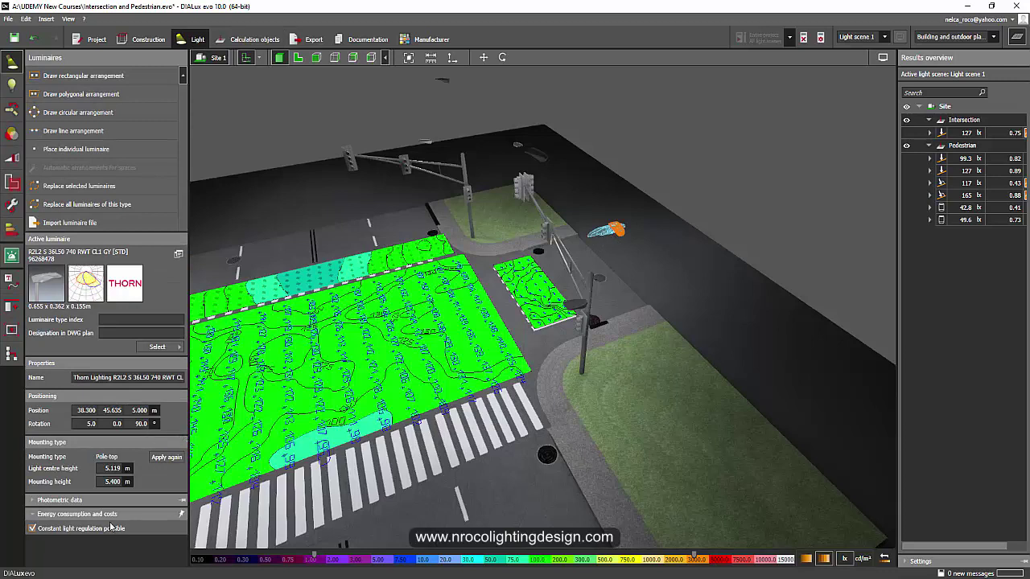
{"action": "left_click", "coordinate": [45, 500]}
{"action": "scroll", "coordinate": [111, 542], "scroll_direction": "down", "scroll_amount": 1}
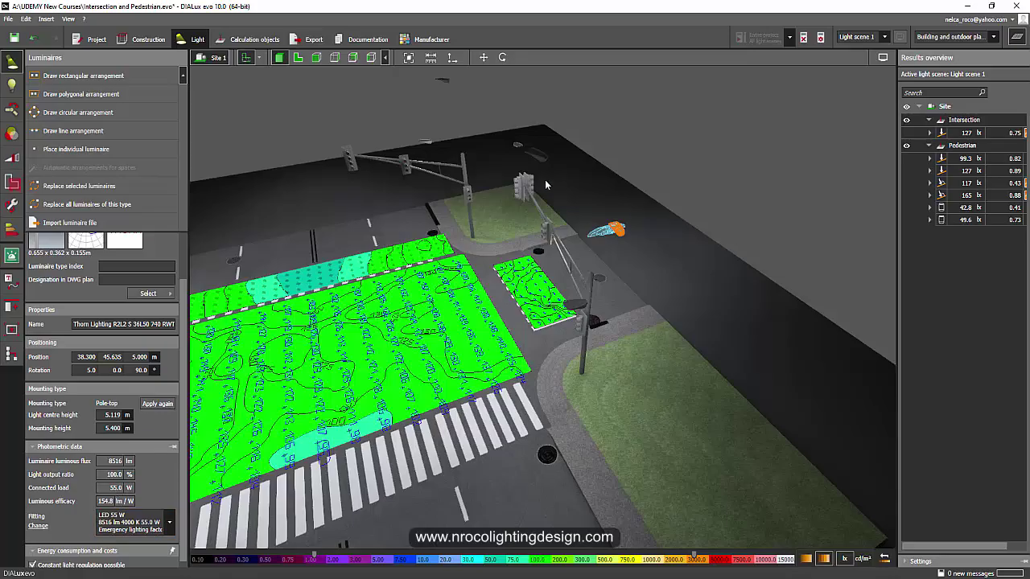
{"action": "left_click_drag", "start_coordinate": [560, 185], "coordinate": [667, 241]}
{"action": "left_click_drag", "start_coordinate": [489, 423], "coordinate": [515, 349]}
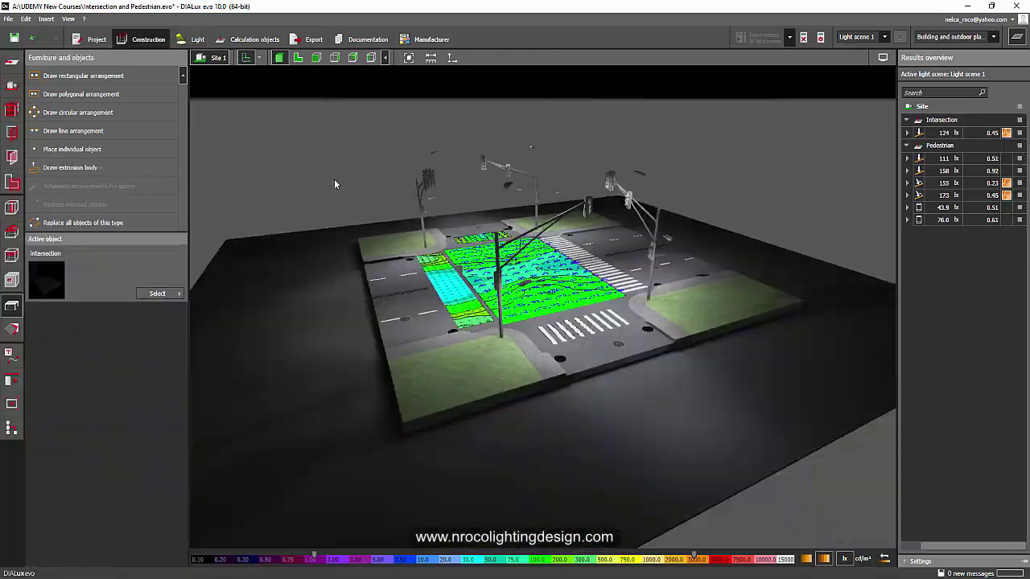
{"action": "left_click_drag", "start_coordinate": [334, 183], "coordinate": [499, 307]}
{"action": "scroll", "coordinate": [382, 213], "scroll_direction": "up", "scroll_amount": 5}
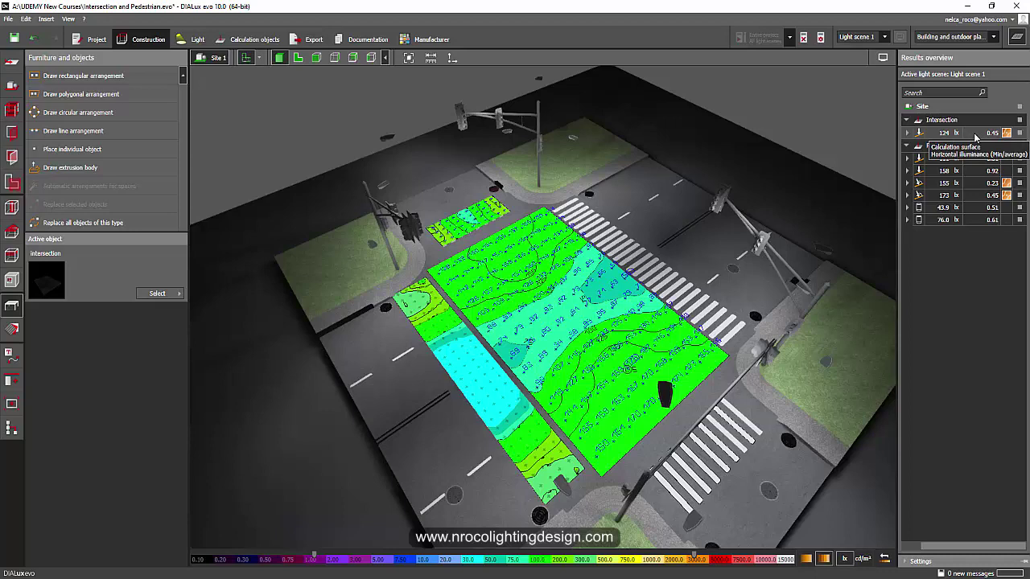
- Consult the CIBSE road lighting PDF for the conflict-area recommendations
{"action": "mouse_move", "coordinate": [669, 578]}
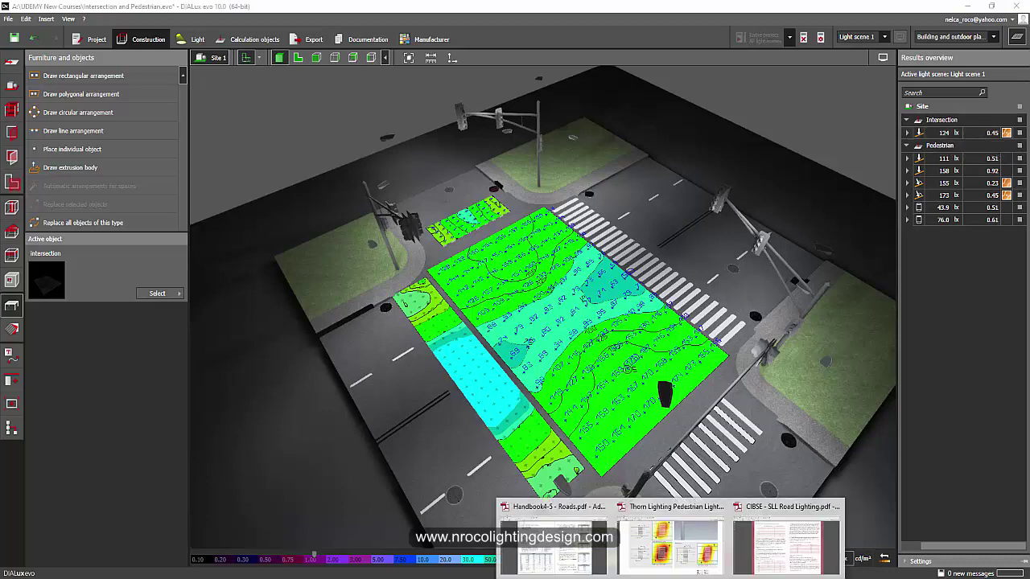
{"action": "left_click", "coordinate": [785, 547]}
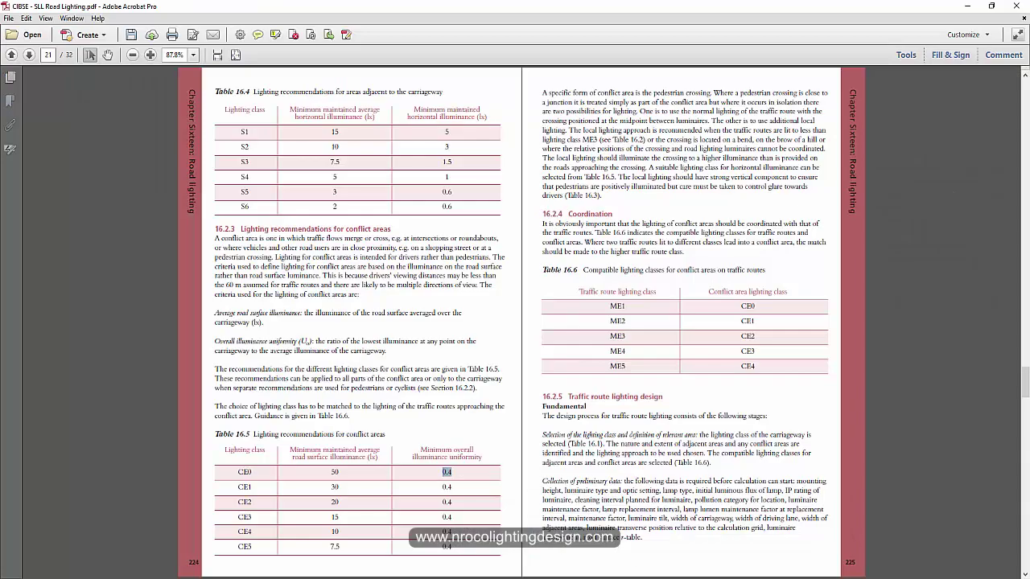
{"action": "key", "text": "alt+Tab"}
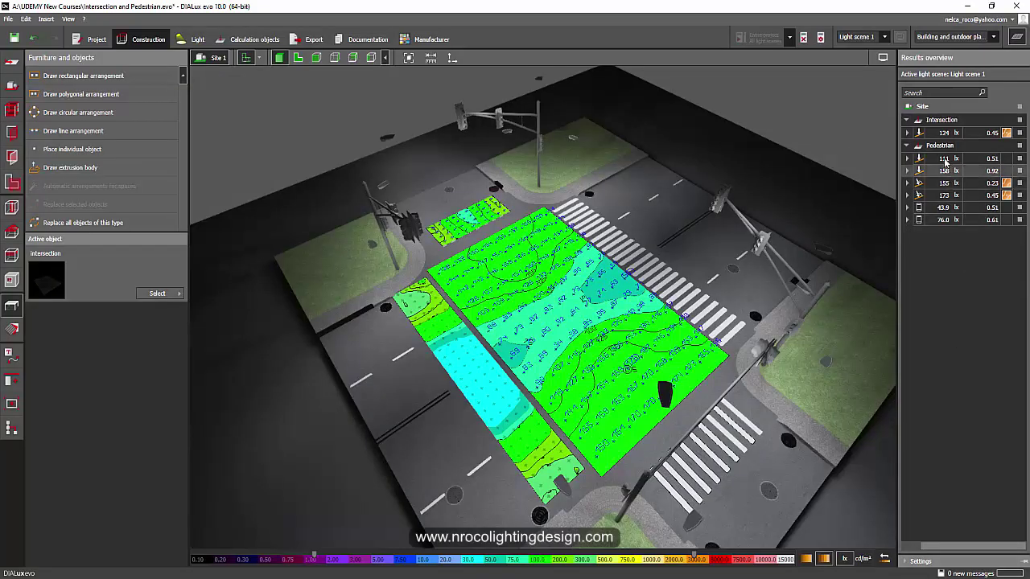
{"action": "mouse_move", "coordinate": [945, 159]}
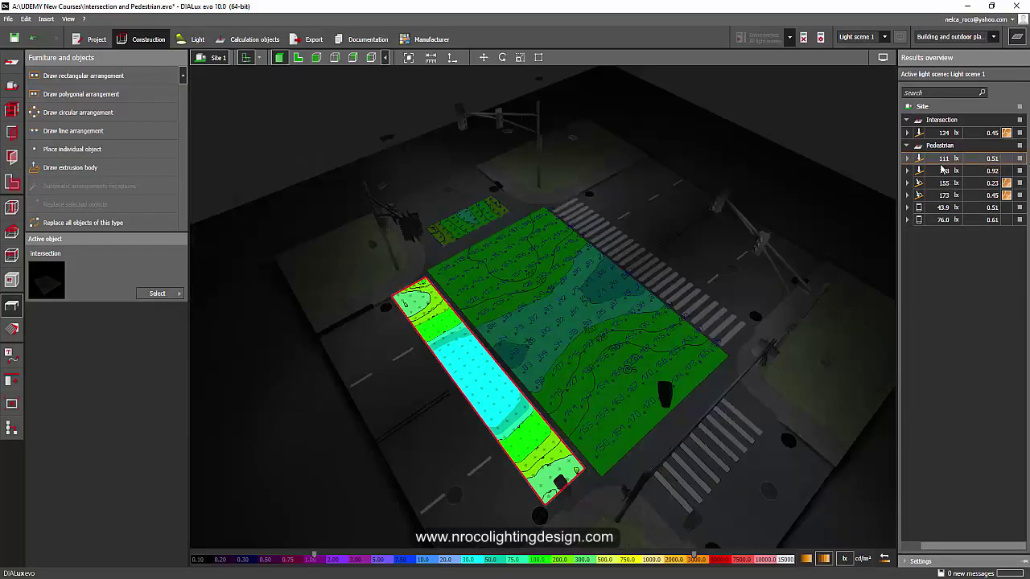
{"action": "left_click_drag", "start_coordinate": [797, 131], "coordinate": [711, 328]}
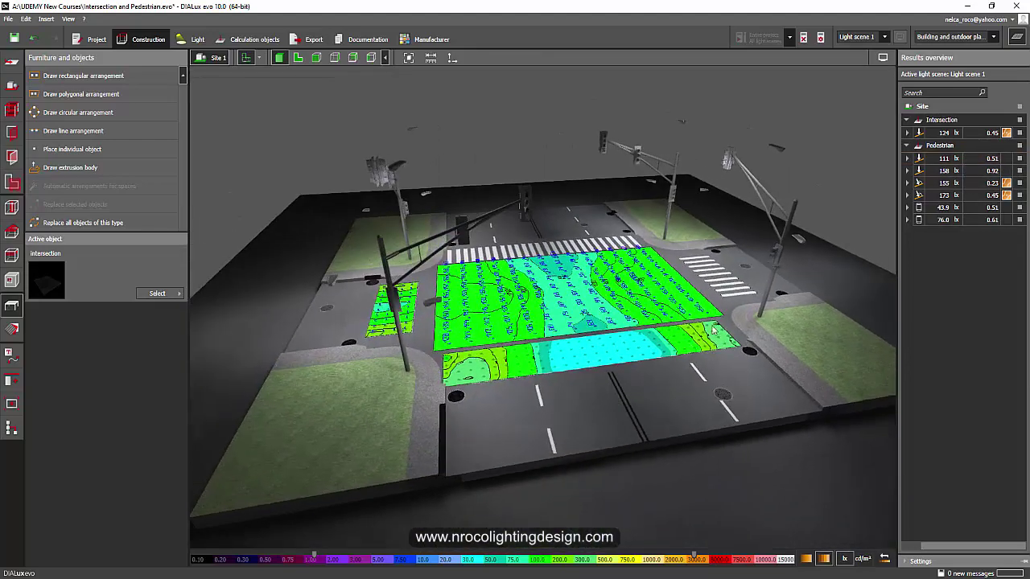
{"action": "left_click", "coordinate": [801, 242]}
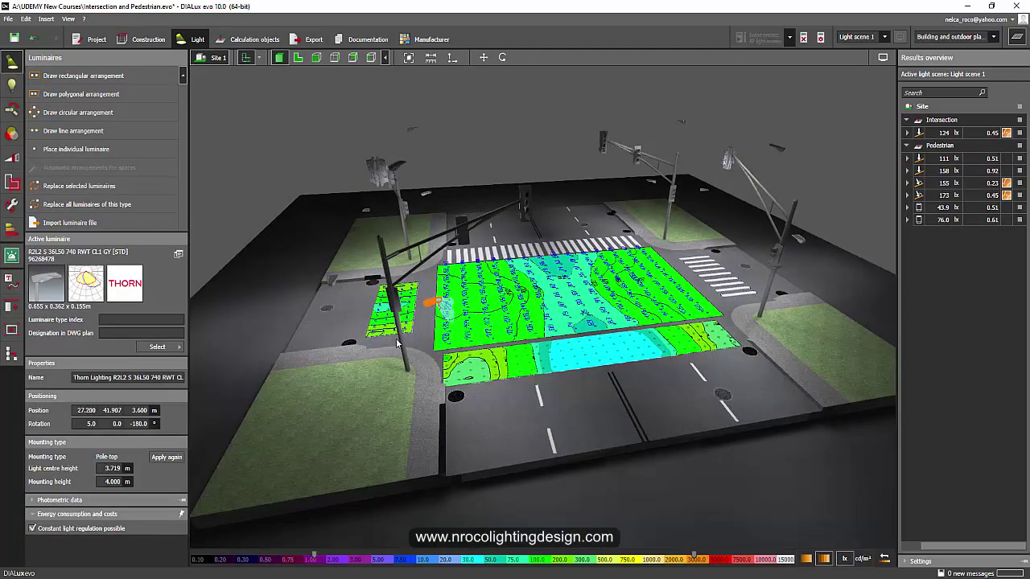
{"action": "left_click_drag", "start_coordinate": [396, 344], "coordinate": [234, 314]}
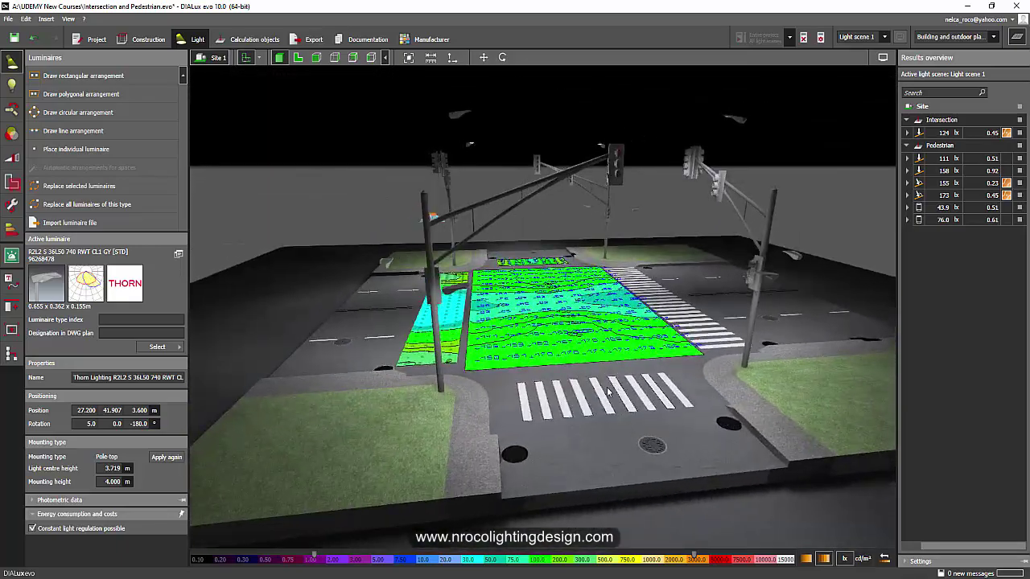
{"action": "left_click_drag", "start_coordinate": [608, 391], "coordinate": [600, 435]}
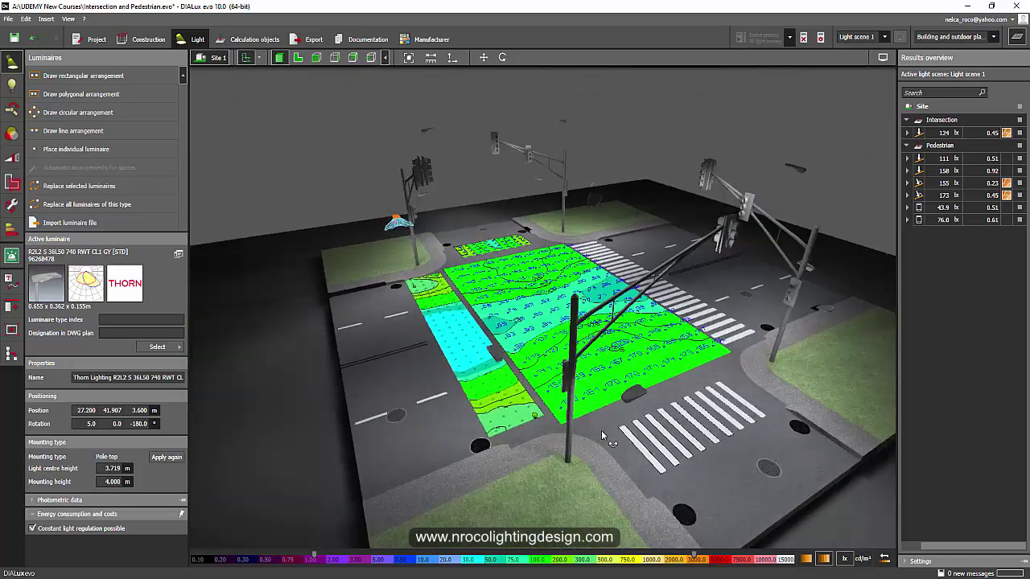
{"action": "scroll", "coordinate": [598, 428], "scroll_direction": "down", "scroll_amount": 3}
- Turn off the sky background so the false-colour results show against black
{"action": "left_click", "coordinate": [1016, 37]}
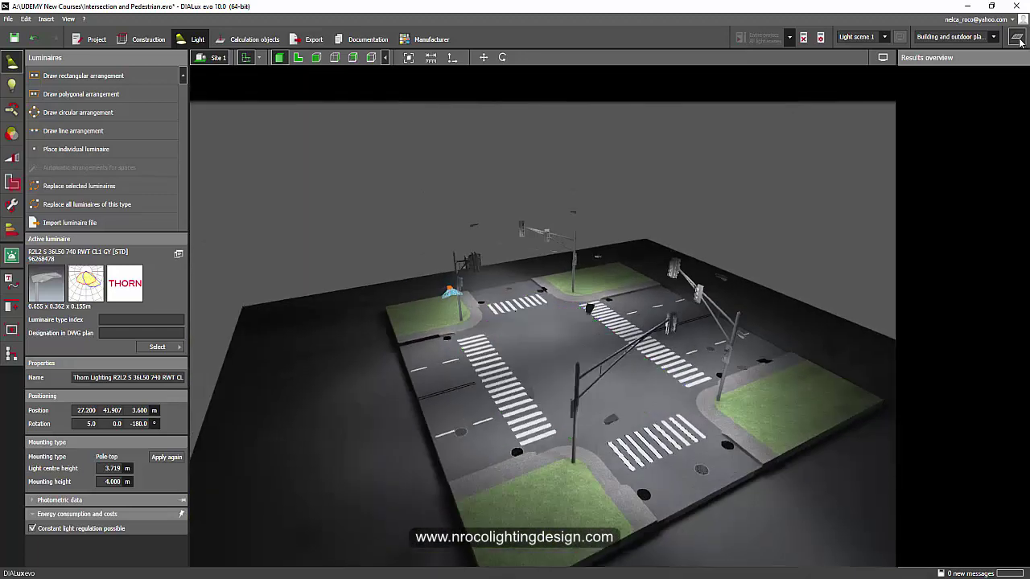
{"action": "left_click", "coordinate": [1016, 57]}
{"action": "left_click", "coordinate": [944, 73]}
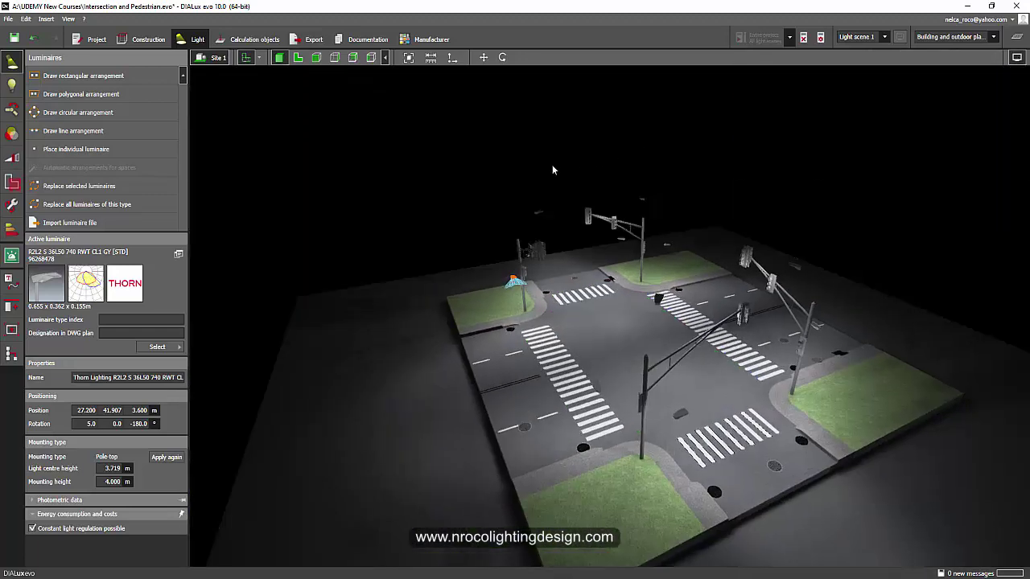
{"action": "left_click_drag", "start_coordinate": [552, 165], "coordinate": [611, 169]}
{"action": "left_click", "coordinate": [1016, 37]}
{"action": "left_click_drag", "start_coordinate": [844, 218], "coordinate": [691, 346]}
{"action": "scroll", "coordinate": [691, 346], "scroll_direction": "up", "scroll_amount": 3}
{"action": "left_click_drag", "start_coordinate": [555, 295], "coordinate": [413, 335]}
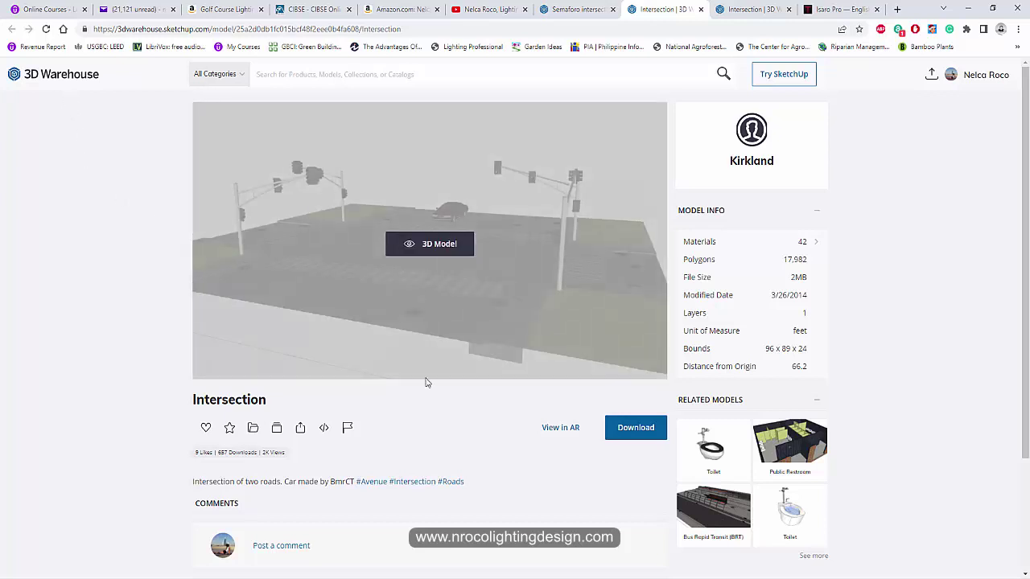
- Compare the Semaforo and detailed Intersection 3D Warehouse pages, then view the lit DIALux scene again
{"action": "left_click", "coordinate": [591, 9]}
{"action": "left_click", "coordinate": [747, 15]}
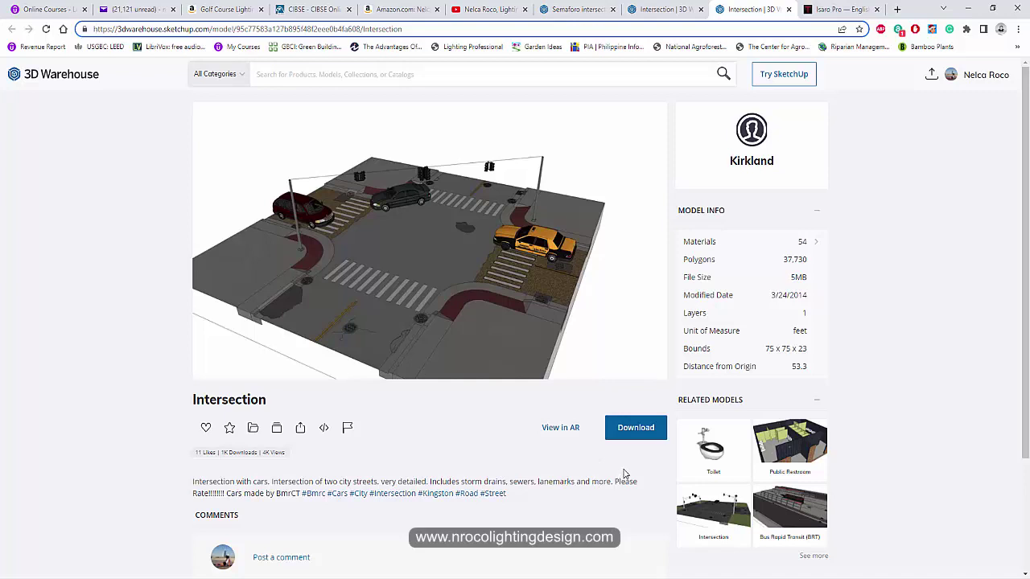
{"action": "mouse_move", "coordinate": [696, 578]}
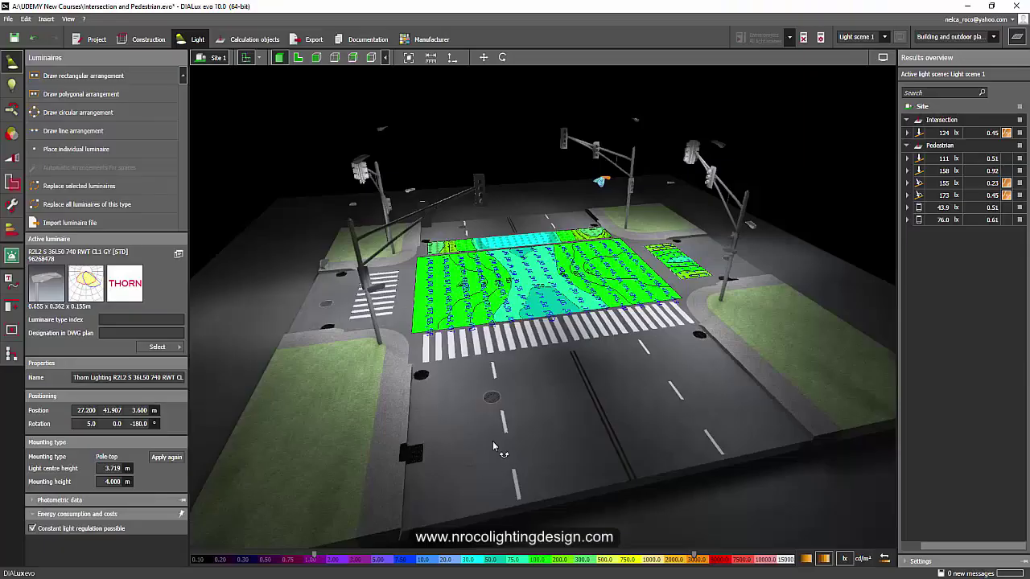
{"action": "right_click_drag", "start_coordinate": [492, 441], "coordinate": [514, 442]}
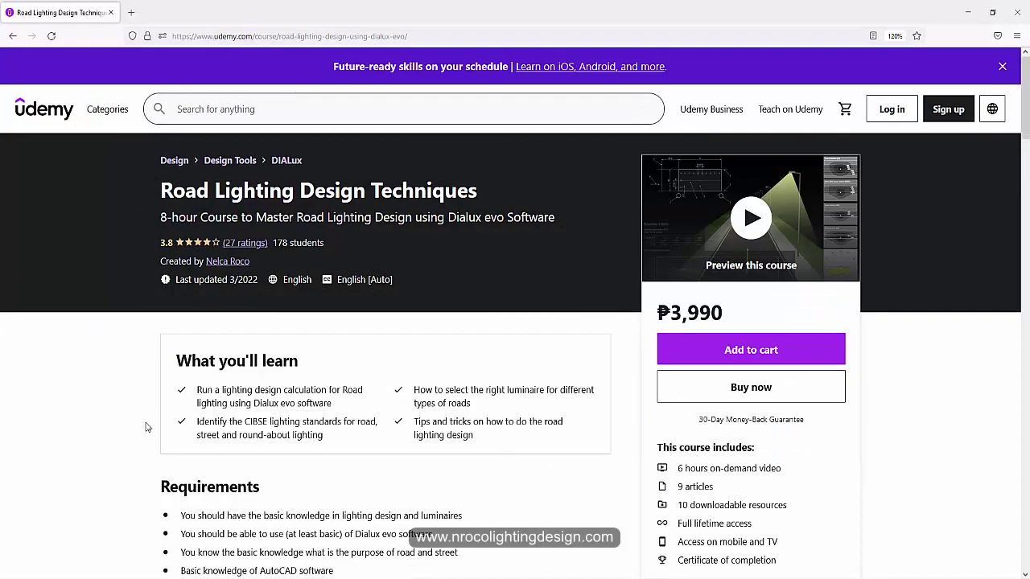
- Browse the Road Lighting Design Techniques course page, then orbit the false-colour intersection showing 124 lx
{"action": "scroll", "coordinate": [148, 434], "scroll_direction": "down", "scroll_amount": 3}
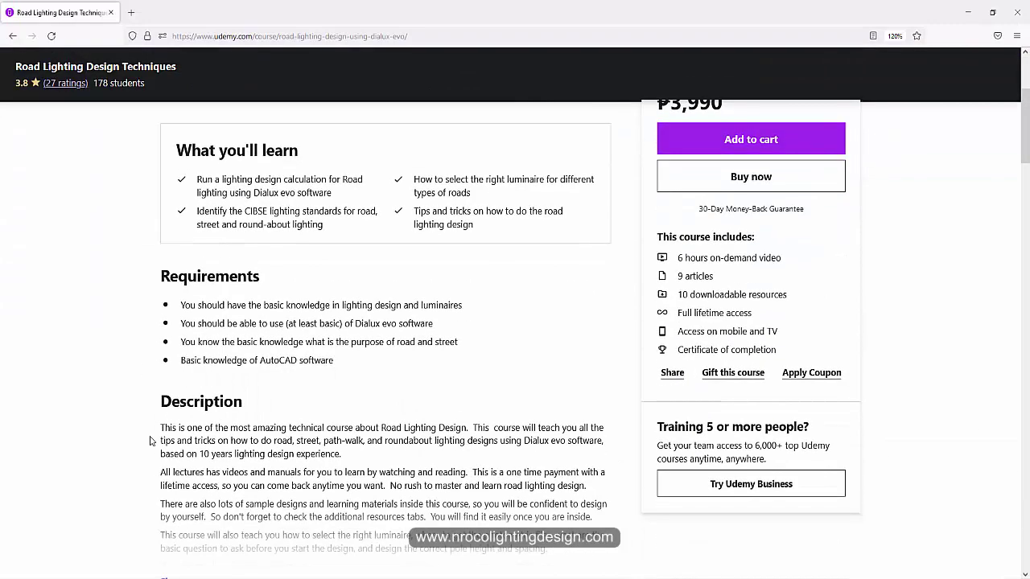
{"action": "scroll", "coordinate": [147, 421], "scroll_direction": "up", "scroll_amount": 3}
{"action": "scroll", "coordinate": [79, 320], "scroll_direction": "down", "scroll_amount": 9}
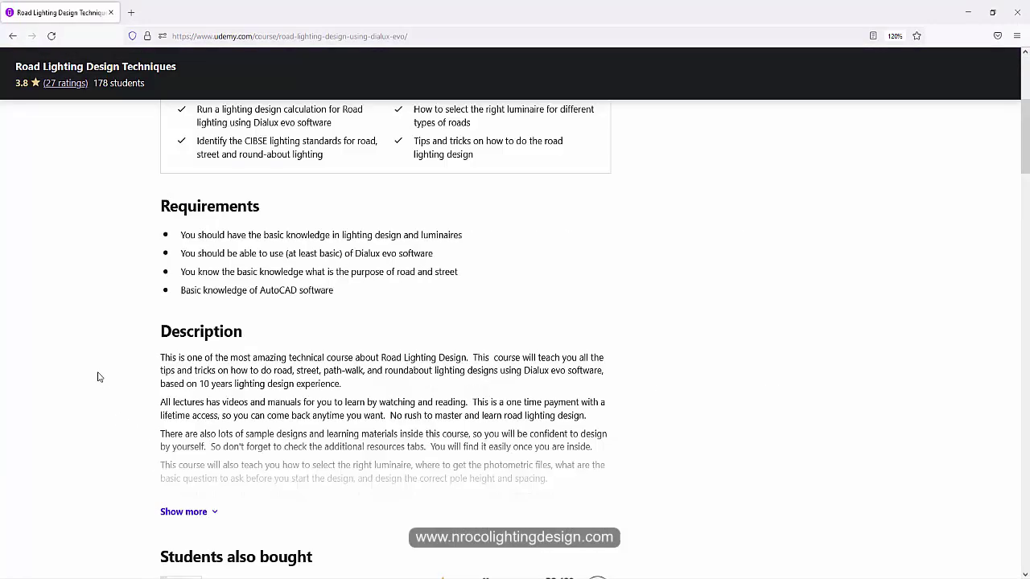
{"action": "scroll", "coordinate": [97, 375], "scroll_direction": "up", "scroll_amount": 7}
{"action": "scroll", "coordinate": [103, 378], "scroll_direction": "up", "scroll_amount": 3}
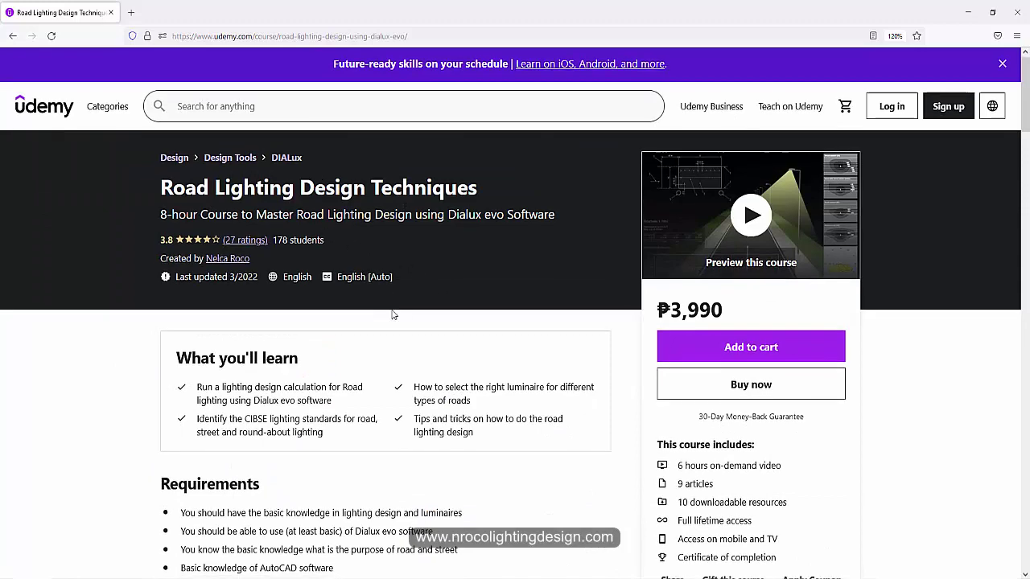
{"action": "scroll", "coordinate": [396, 273], "scroll_direction": "down", "scroll_amount": 5}
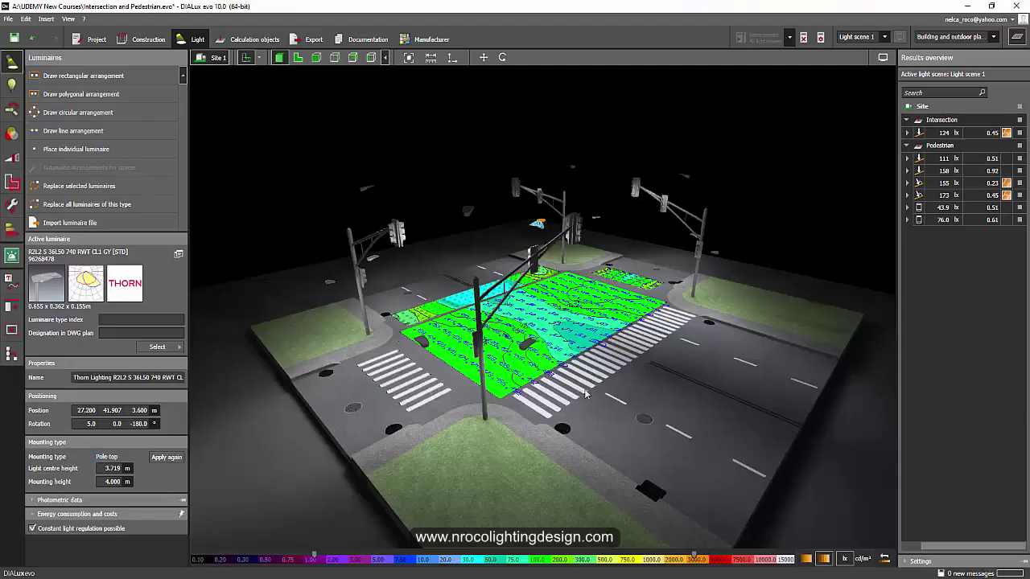
{"action": "right_click_drag", "start_coordinate": [475, 301], "coordinate": [611, 366]}
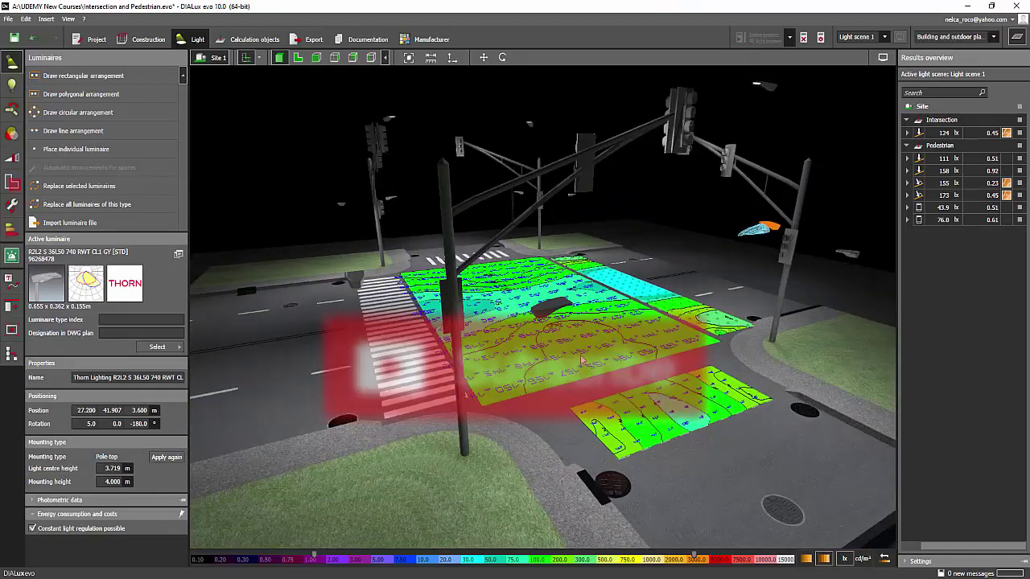